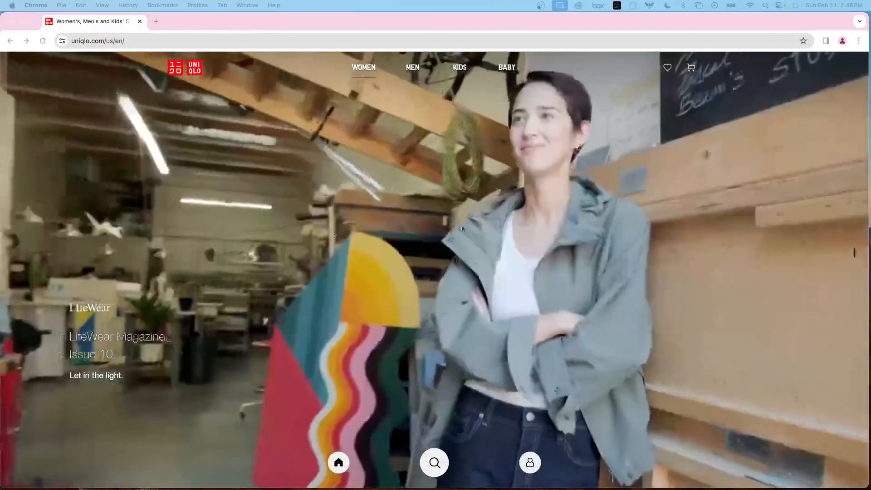
Capture a screenshot of the UNIQLO : C 2024 Spring Collection section on the Uniqlo homepage, covering the whole page area
{"action": "scroll", "coordinate": [482, 328], "scroll_direction": "down", "scroll_amount": 3}
{"action": "scroll", "coordinate": [481, 331], "scroll_direction": "down", "scroll_amount": 3}
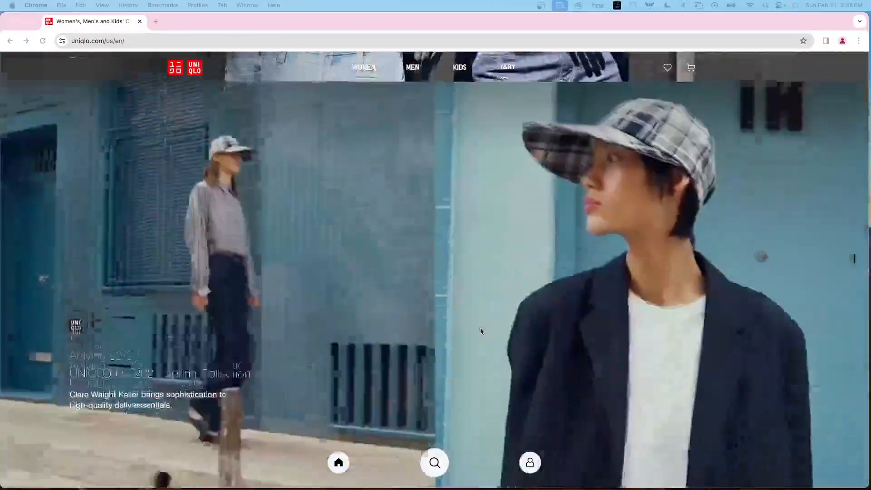
{"action": "scroll", "coordinate": [481, 331], "scroll_direction": "down", "scroll_amount": 3}
{"action": "scroll", "coordinate": [480, 331], "scroll_direction": "up", "scroll_amount": 3}
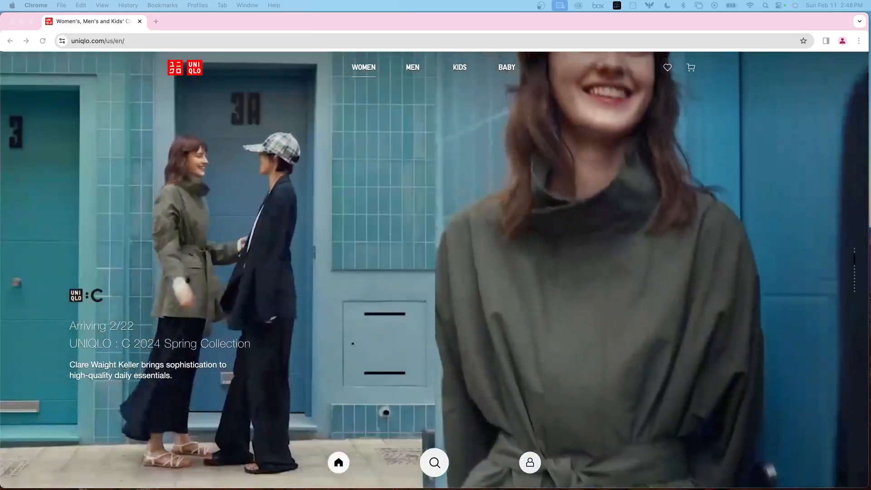
{"action": "key", "text": "super+shift+4"}
{"action": "left_click_drag", "start_coordinate": [0, 54], "coordinate": [854, 488]}
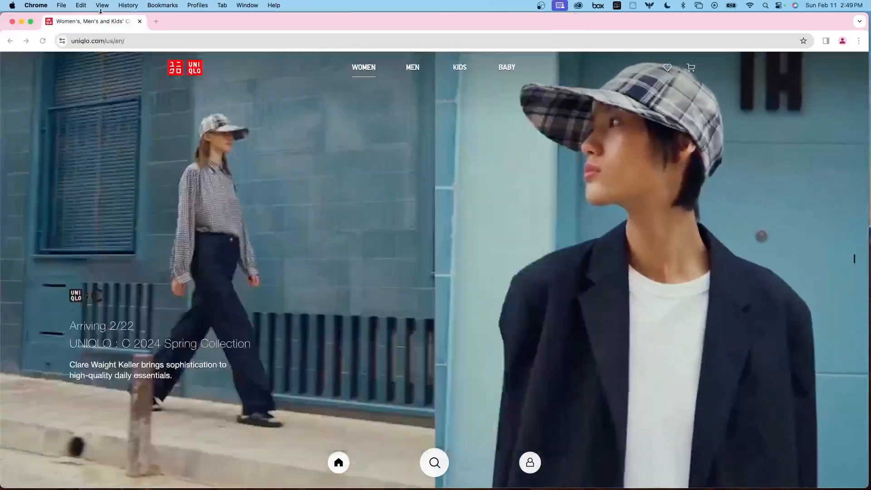
Open figma.com alongside the Uniqlo page and sign up for a free account with Google
{"action": "left_click_drag", "start_coordinate": [870, 15], "coordinate": [160, 19]}
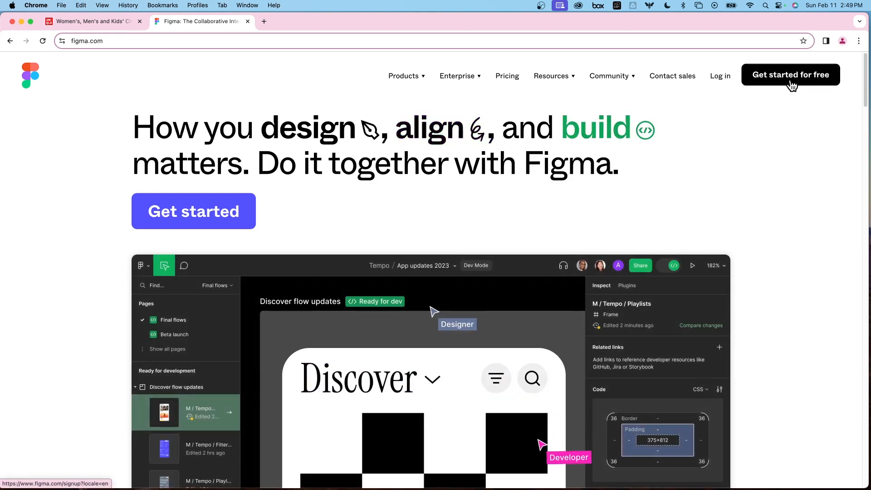
{"action": "left_click", "coordinate": [792, 85]}
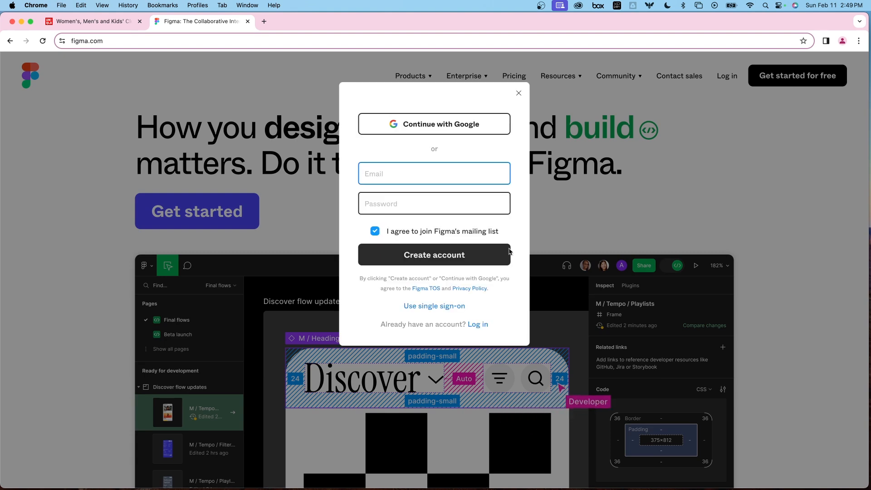
{"action": "left_click", "coordinate": [383, 123]}
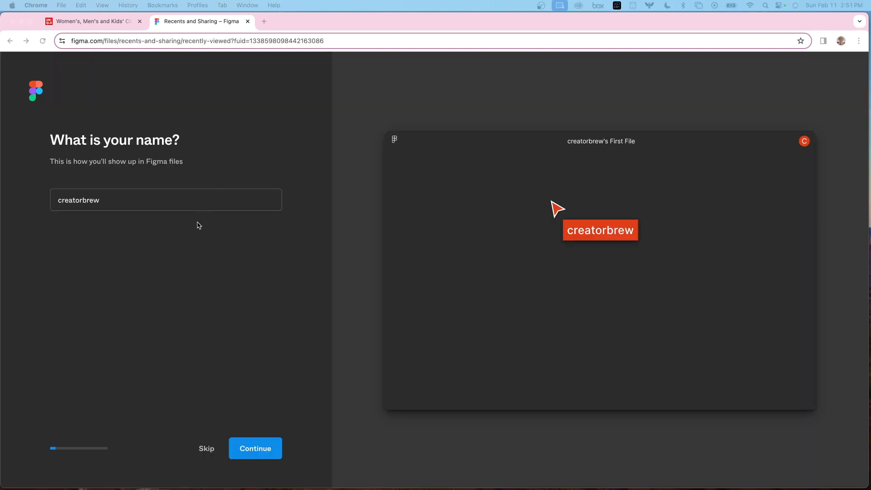
Accept the suggested display name and choose Student or educator as the kind of work
{"action": "left_click", "coordinate": [252, 452]}
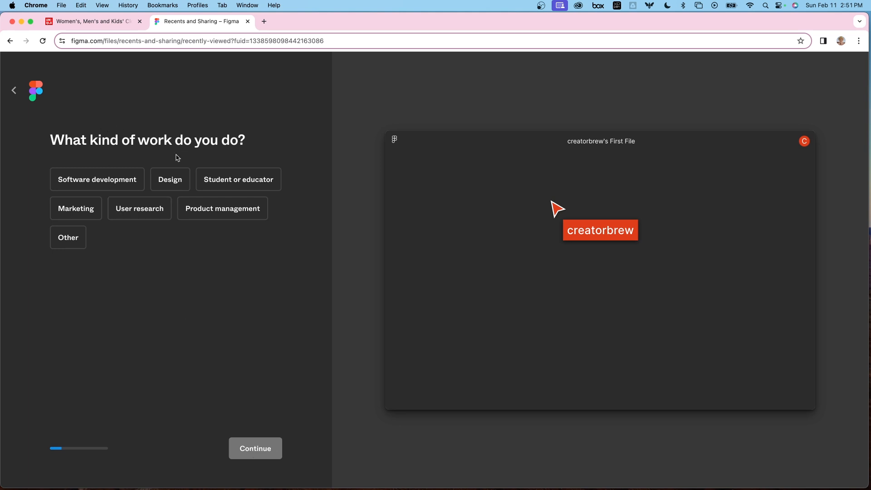
{"action": "left_click", "coordinate": [102, 181]}
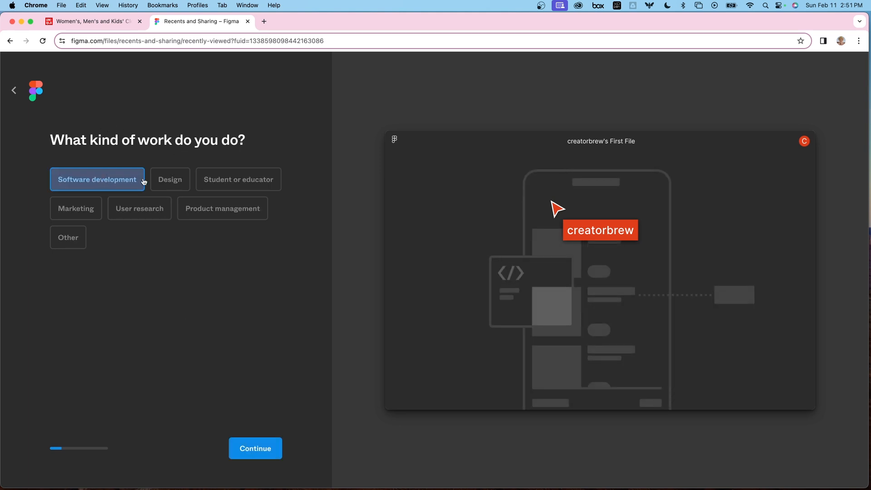
{"action": "left_click", "coordinate": [249, 180]}
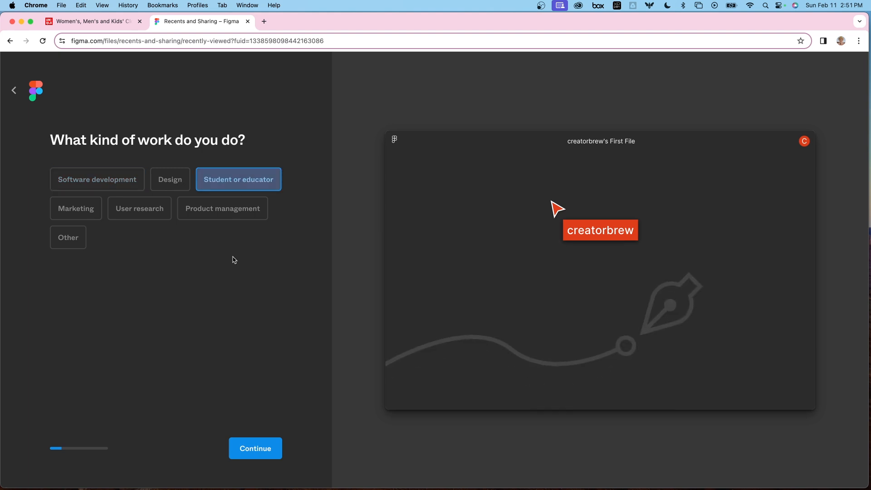
{"action": "left_click", "coordinate": [257, 446]}
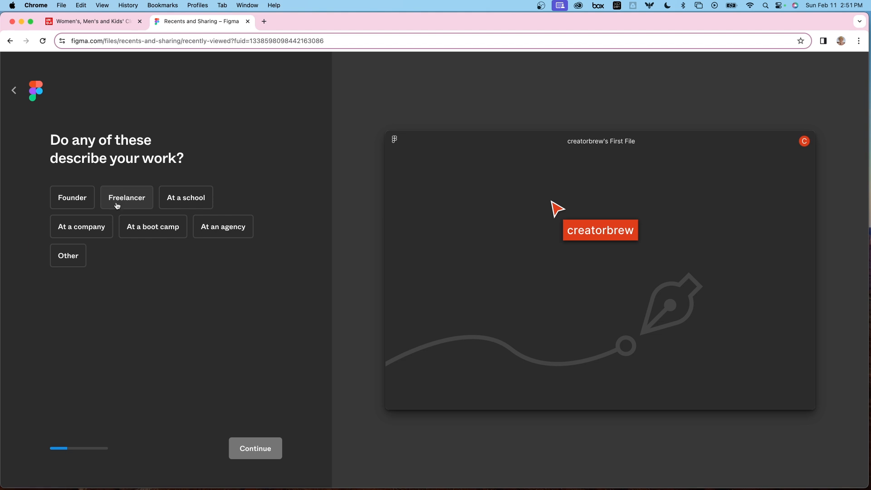
Describe the work as At a company, set the institution type to Higher education, and continue to the plan selection
{"action": "left_click", "coordinate": [102, 227]}
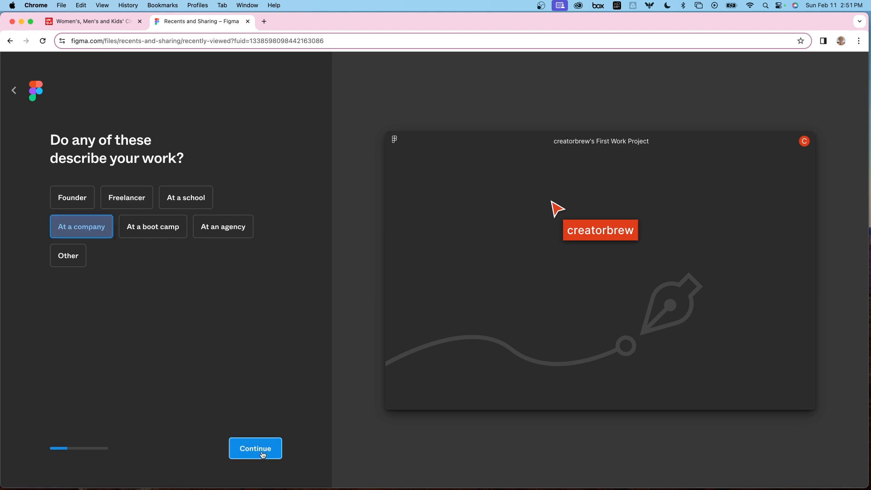
{"action": "left_click", "coordinate": [262, 455]}
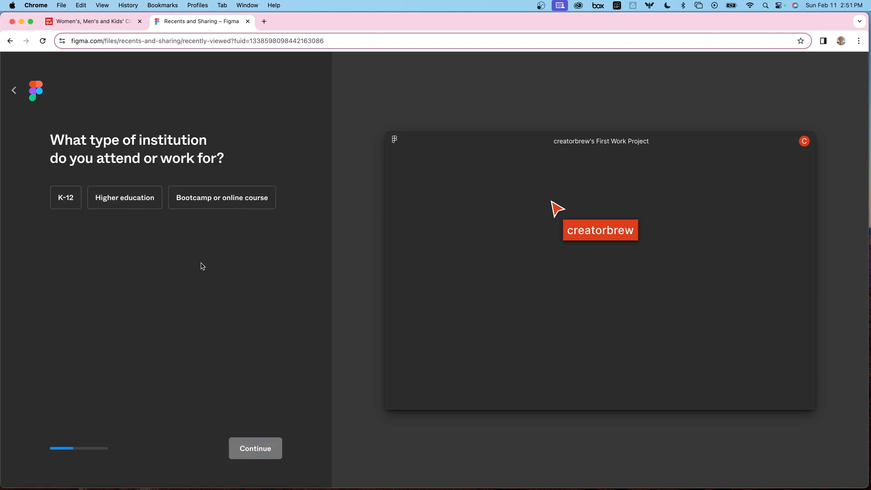
{"action": "left_click", "coordinate": [155, 200]}
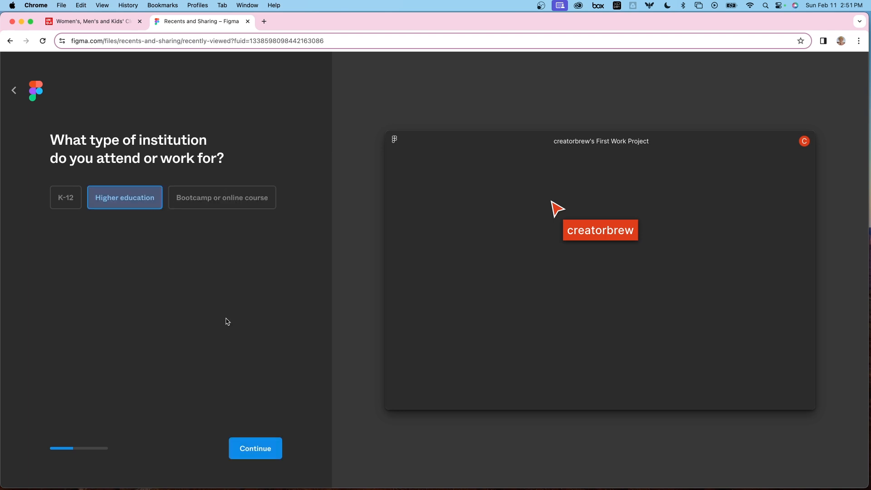
{"action": "left_click", "coordinate": [258, 448]}
{"action": "left_click", "coordinate": [113, 220]}
{"action": "left_click", "coordinate": [265, 456]}
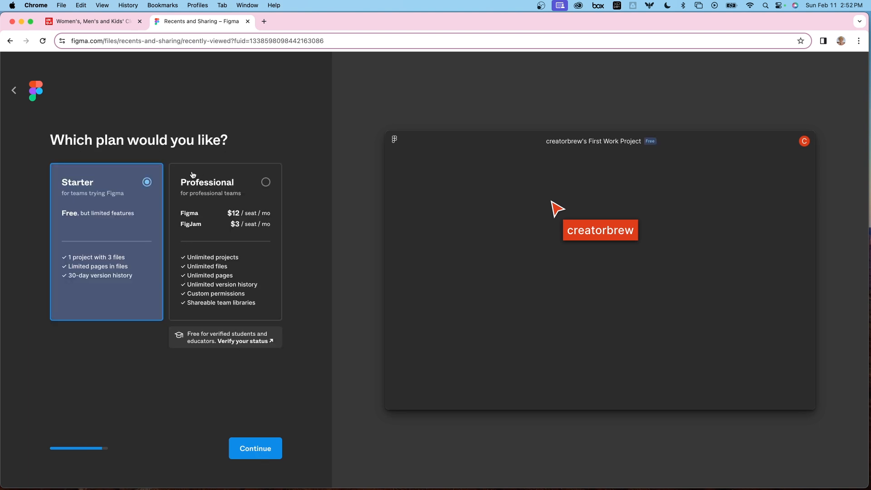
Select the free Starter plan and finish the account setup with Design with Figma as the first activity
{"action": "left_click", "coordinate": [266, 182]}
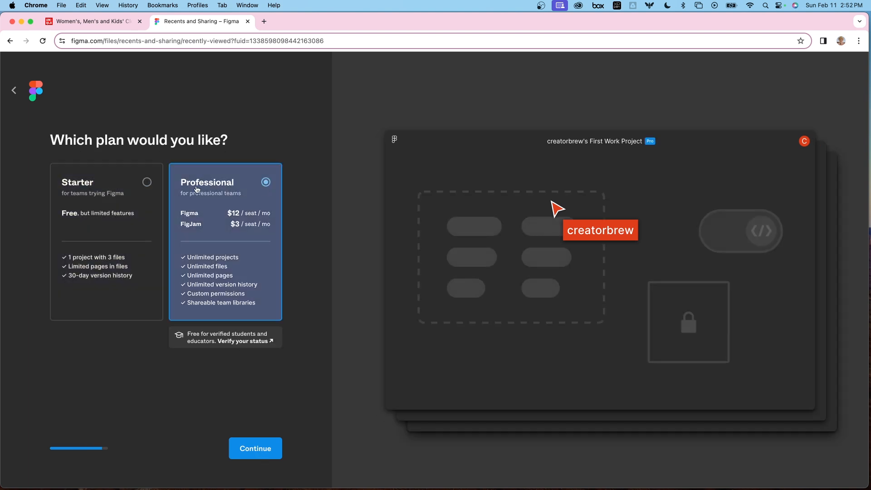
{"action": "left_click", "coordinate": [147, 182]}
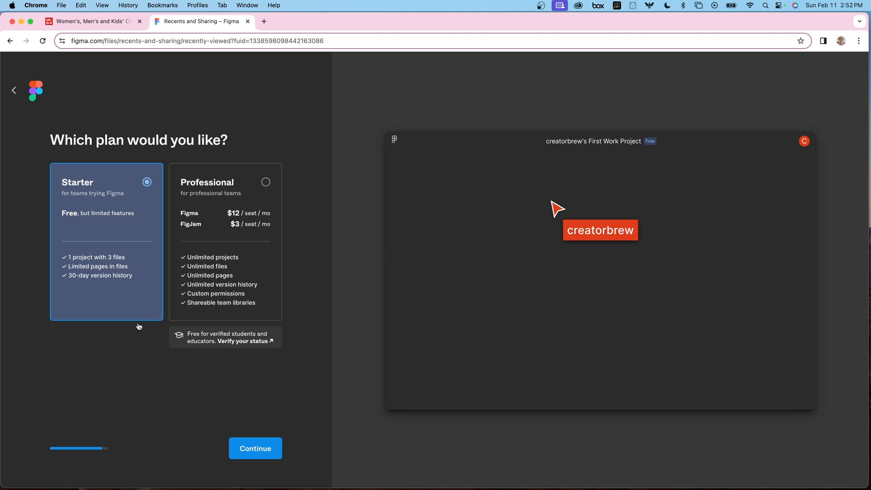
{"action": "left_click", "coordinate": [253, 444]}
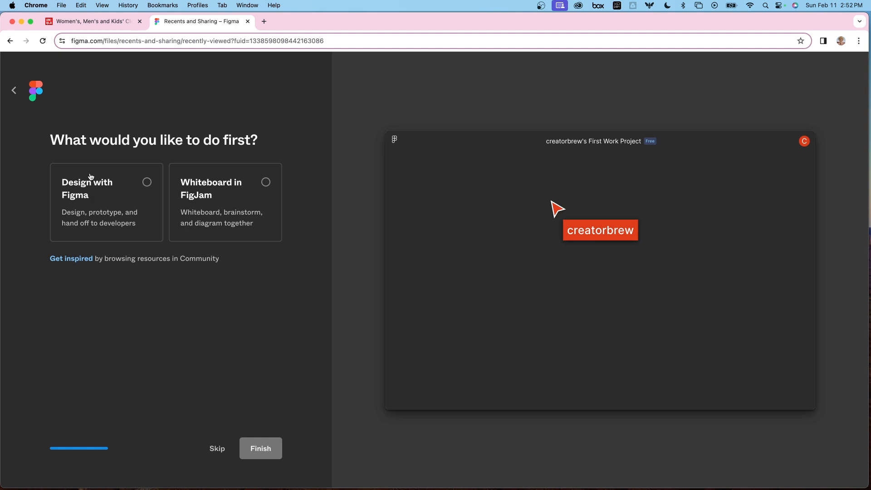
{"action": "left_click", "coordinate": [145, 186]}
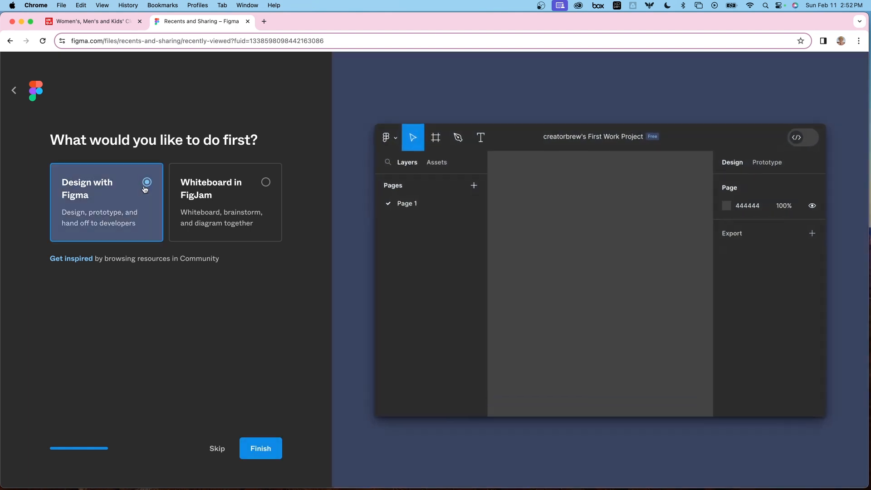
{"action": "left_click", "coordinate": [261, 448]}
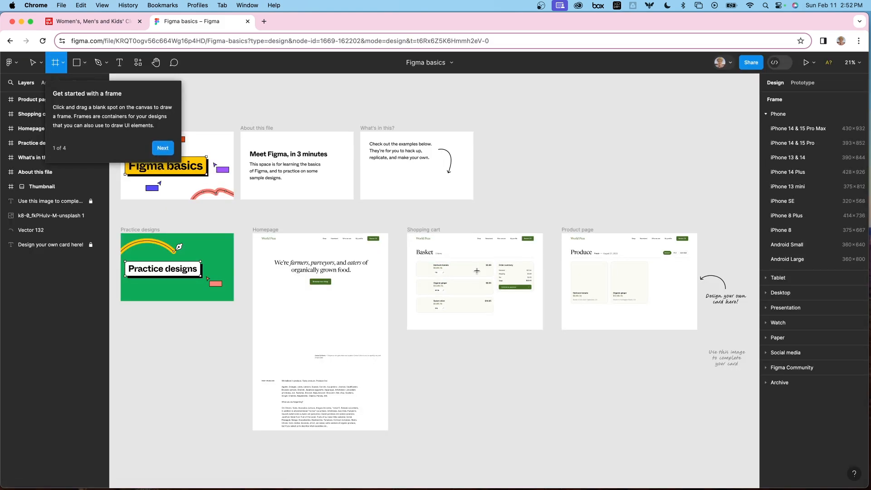
Create a new design file from the Figma basics file
{"action": "left_click", "coordinate": [18, 66]}
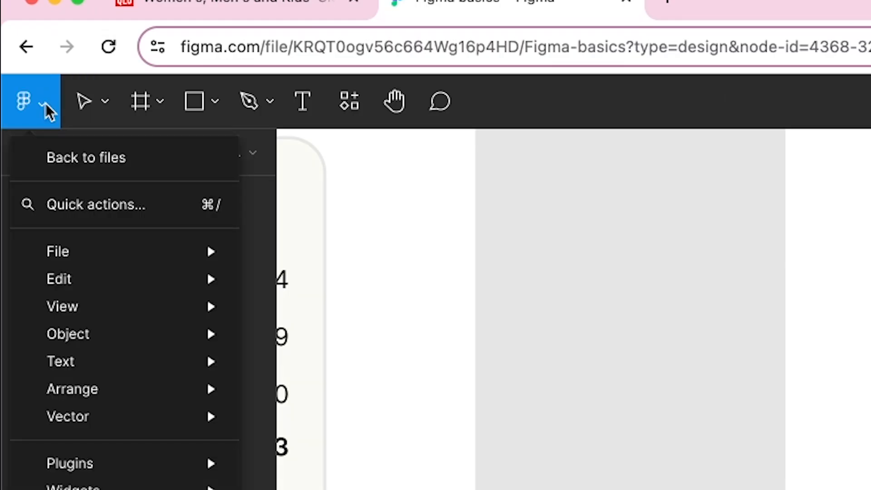
{"action": "mouse_move", "coordinate": [86, 249]}
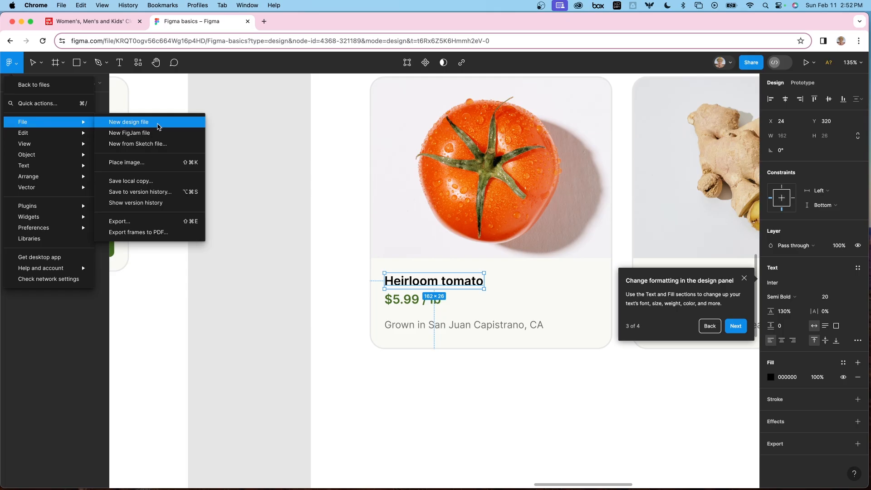
{"action": "left_click", "coordinate": [401, 261]}
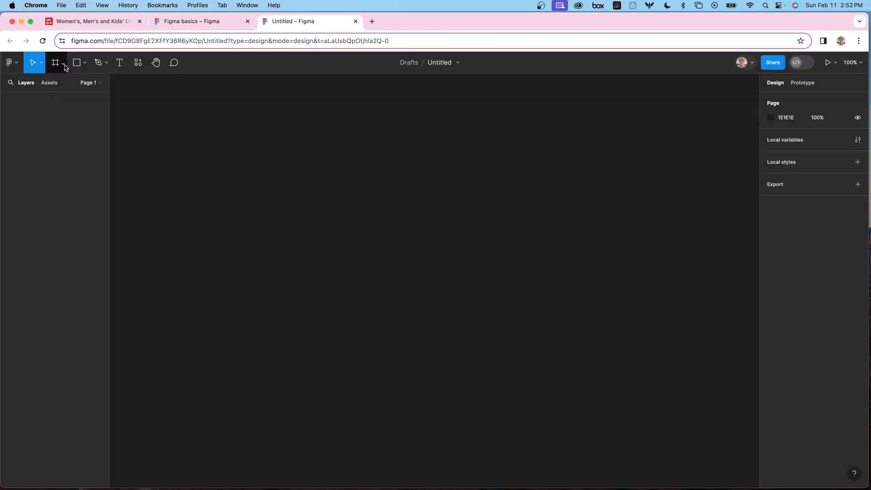
Draw a landscape frame about 922 × 524 on the empty canvas
{"action": "left_click", "coordinate": [64, 67]}
{"action": "left_click", "coordinate": [72, 85]}
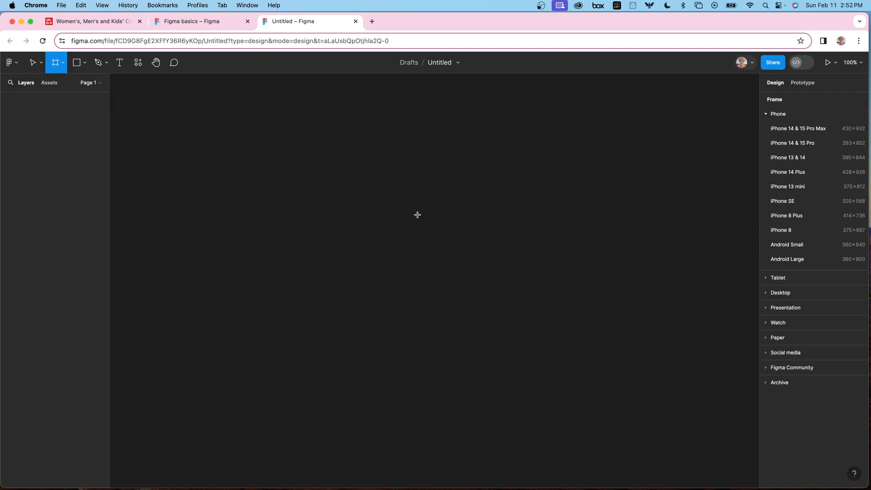
{"action": "left_click_drag", "start_coordinate": [269, 145], "coordinate": [688, 382]}
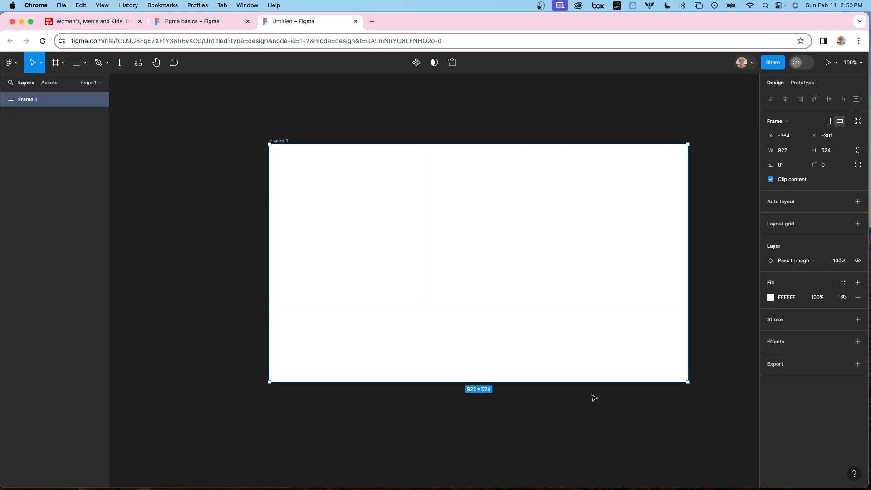
Place the saved Uniqlo screenshot into the frame and align it with the frame's upper-left corner
{"action": "mouse_move", "coordinate": [828, 21]}
{"action": "left_mouse_down"}
{"action": "mouse_move", "coordinate": [802, 36]}
{"action": "mouse_move", "coordinate": [836, 36]}
{"action": "mouse_move", "coordinate": [856, 22]}
{"action": "mouse_move", "coordinate": [828, 23]}
{"action": "left_mouse_up"}
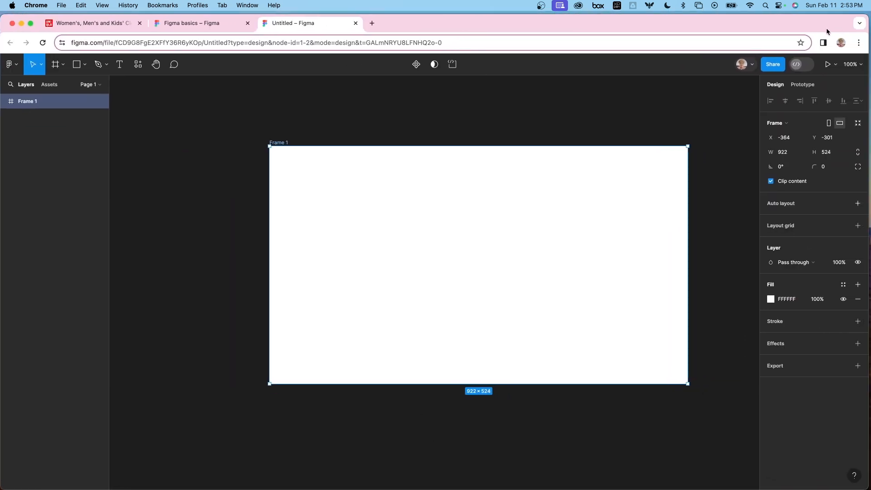
{"action": "left_click_drag", "start_coordinate": [0, 348], "coordinate": [439, 239]}
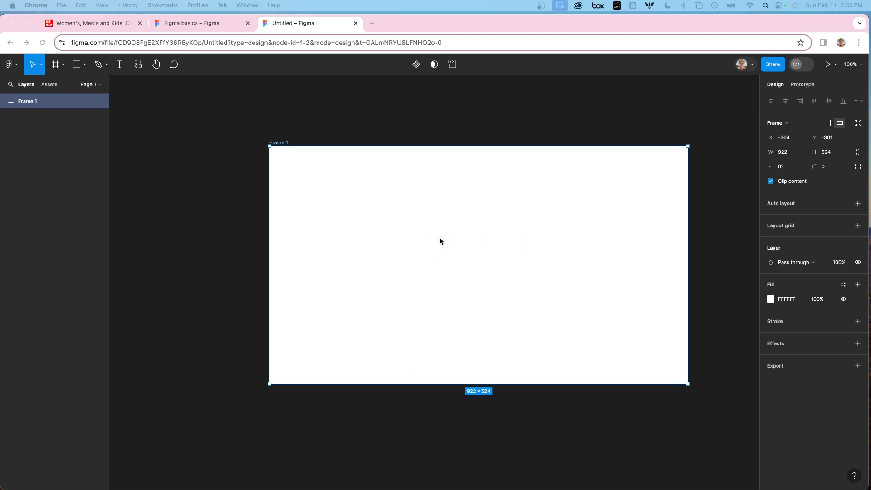
{"action": "left_click", "coordinate": [445, 258]}
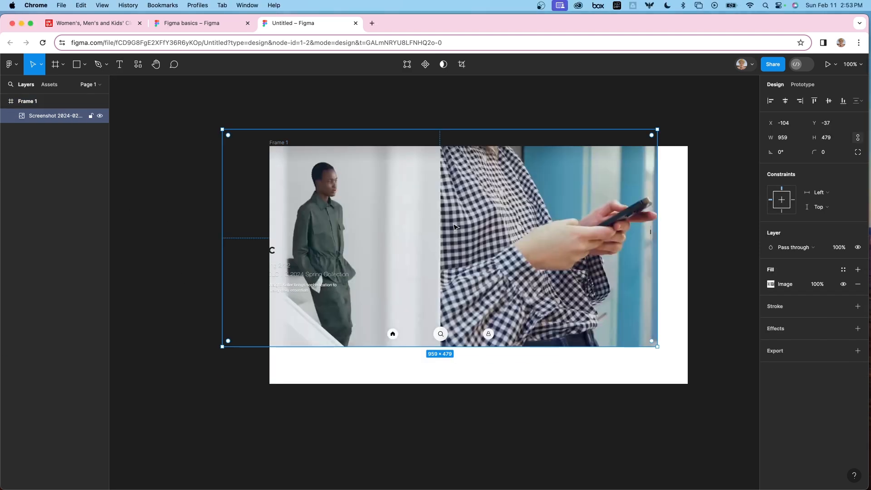
{"action": "left_click_drag", "start_coordinate": [435, 208], "coordinate": [482, 225]}
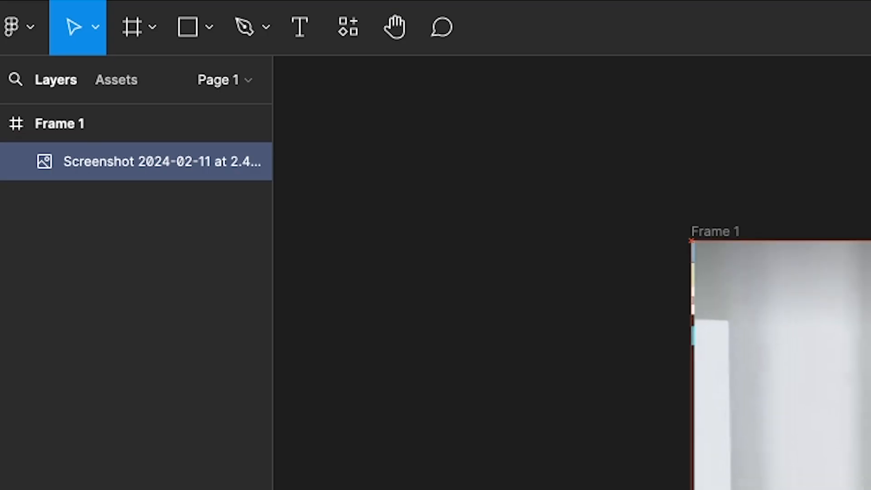
Resize the frame to 939 × 479 so its edges fit the screenshot
{"action": "left_click", "coordinate": [33, 118]}
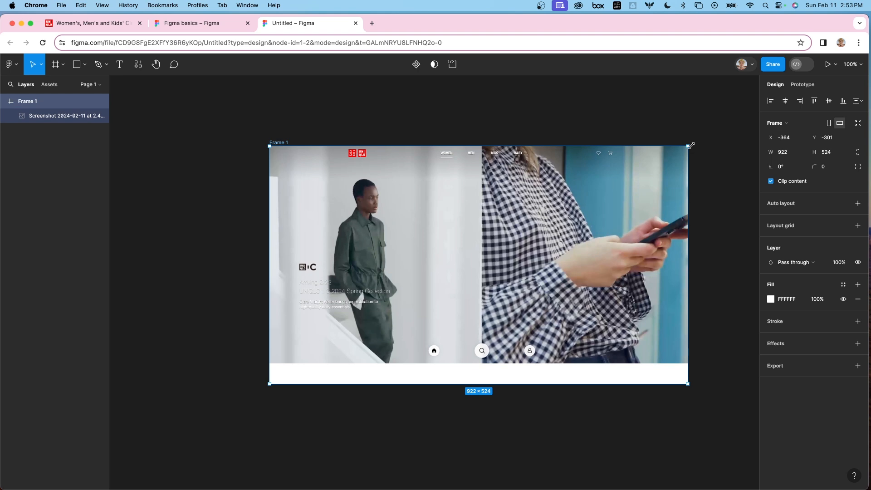
{"action": "left_click_drag", "start_coordinate": [689, 144], "coordinate": [700, 139]}
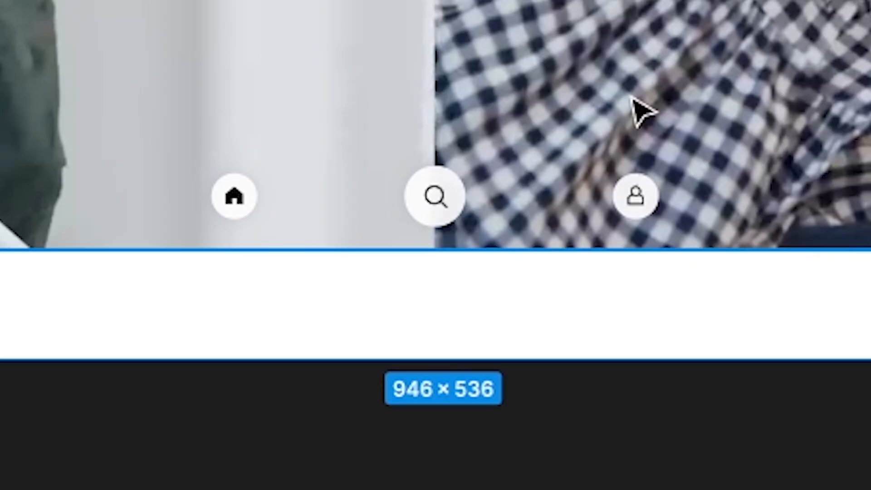
{"action": "left_click_drag", "start_coordinate": [453, 358], "coordinate": [448, 249]}
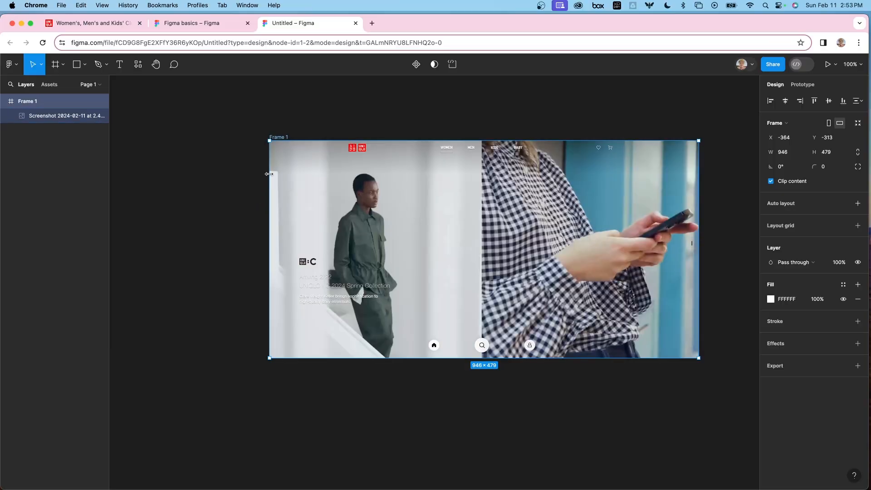
{"action": "mouse_move", "coordinate": [268, 174]}
{"action": "left_mouse_down"}
{"action": "mouse_move", "coordinate": [287, 175]}
{"action": "mouse_move", "coordinate": [269, 176]}
{"action": "left_mouse_up"}
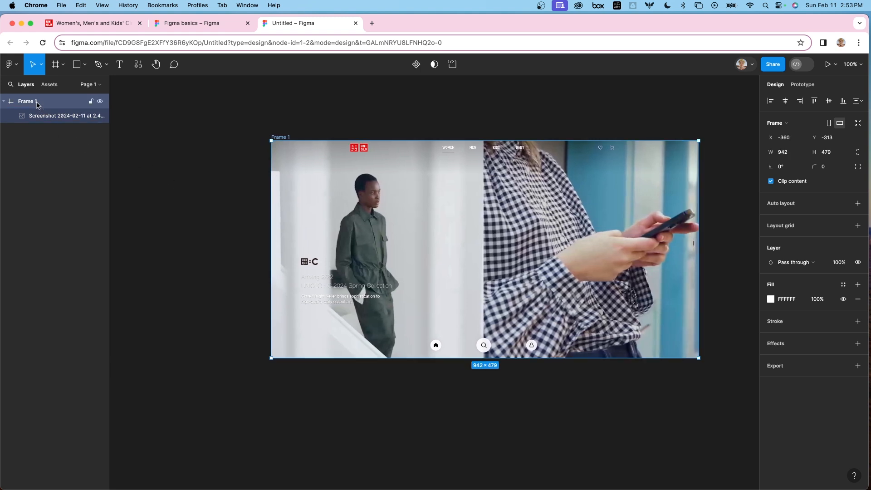
{"action": "mouse_move", "coordinate": [271, 358]}
{"action": "left_mouse_down"}
{"action": "mouse_move", "coordinate": [256, 357]}
{"action": "mouse_move", "coordinate": [274, 365]}
{"action": "mouse_move", "coordinate": [272, 357]}
{"action": "left_mouse_up"}
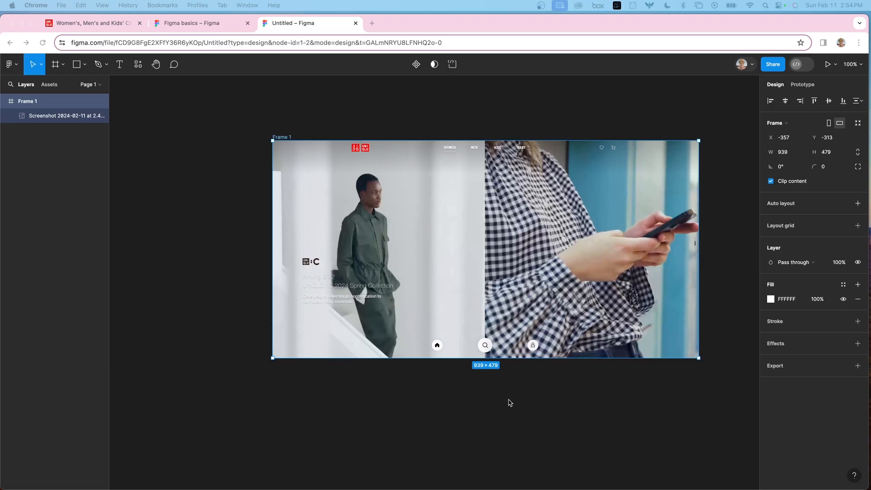
Draw a rectangle over the homepage's navigation bar and resize it to about 665 × 44, flush with the frame's upper edge
{"action": "left_click", "coordinate": [85, 67]}
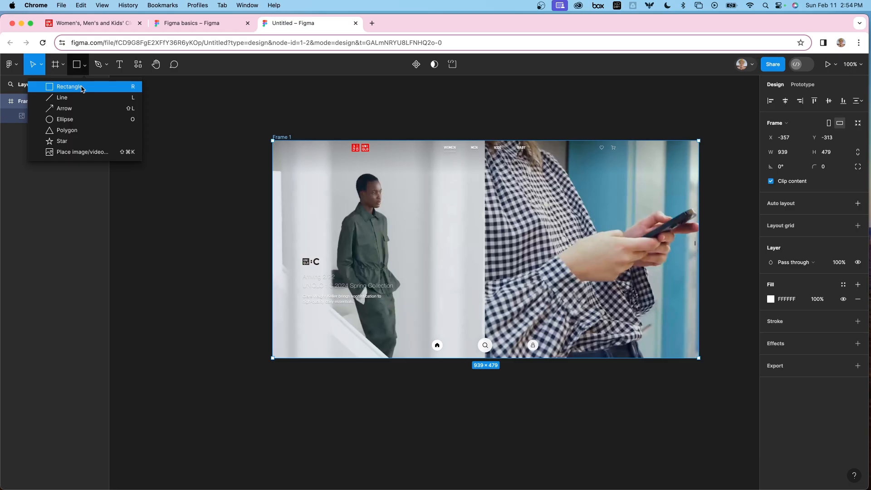
{"action": "left_click", "coordinate": [82, 89]}
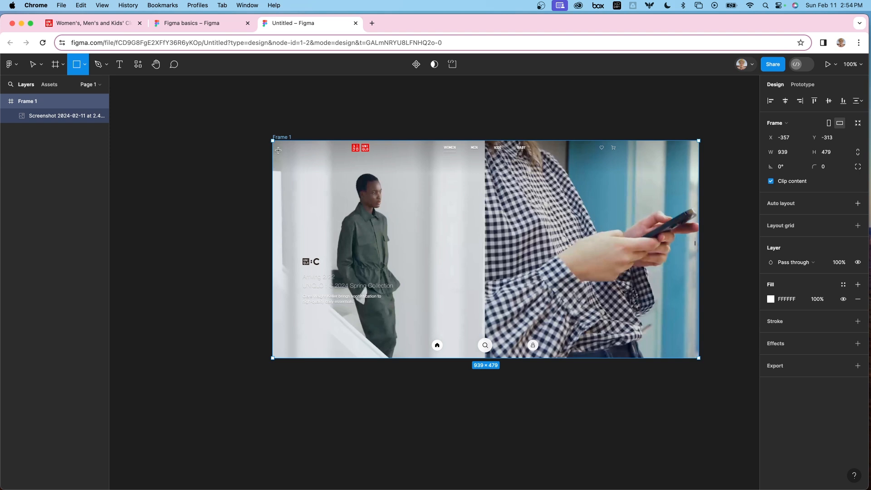
{"action": "left_click_drag", "start_coordinate": [272, 140], "coordinate": [638, 165]}
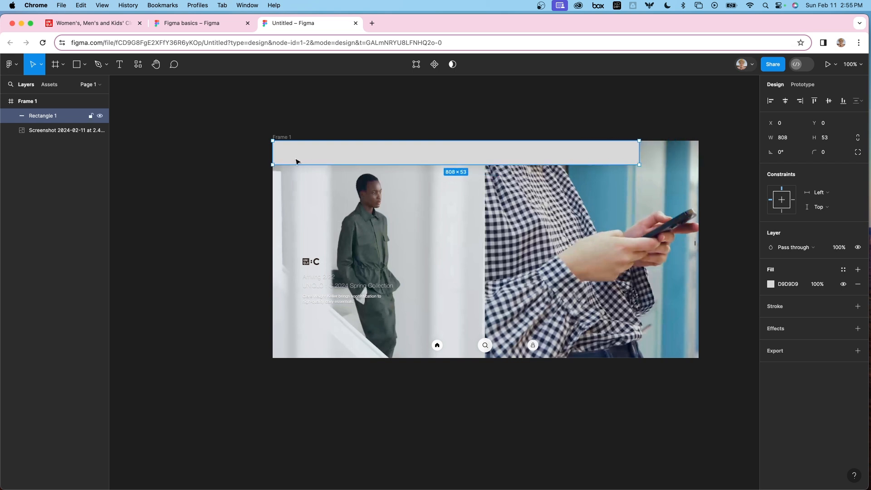
{"action": "left_click_drag", "start_coordinate": [273, 163], "coordinate": [337, 160]}
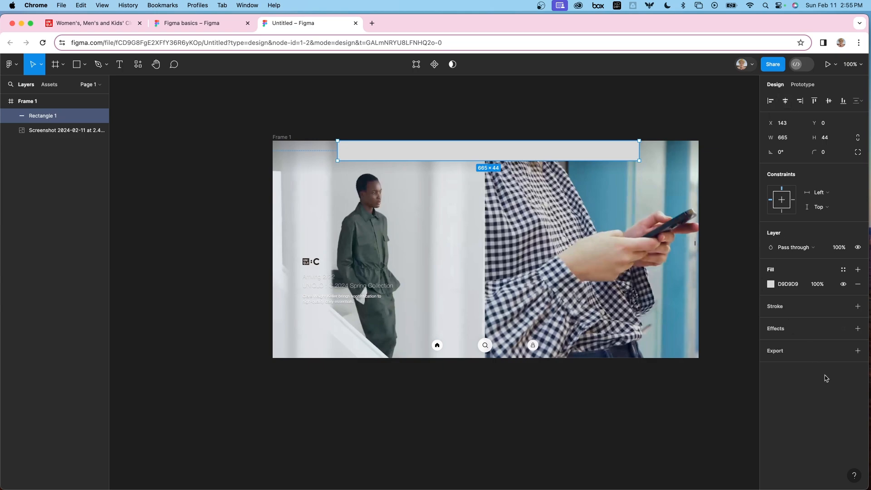
Set the navigation bar rectangle's fill opacity to 50%
{"action": "left_click", "coordinate": [759, 312]}
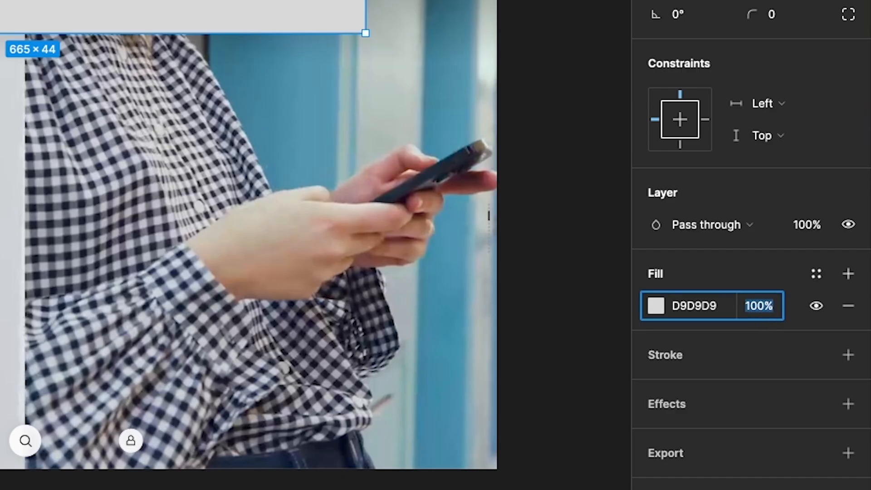
{"action": "type", "text": "50"}
{"action": "key", "text": "Return"}
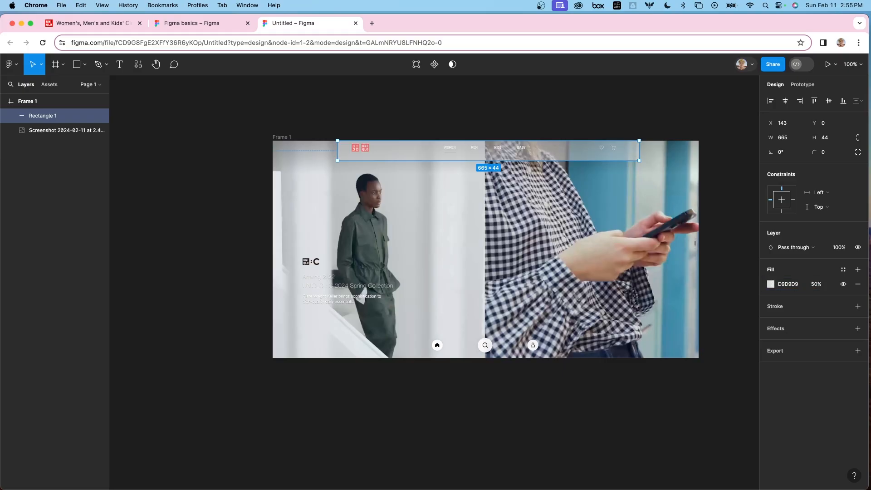
{"action": "left_click", "coordinate": [180, 280]}
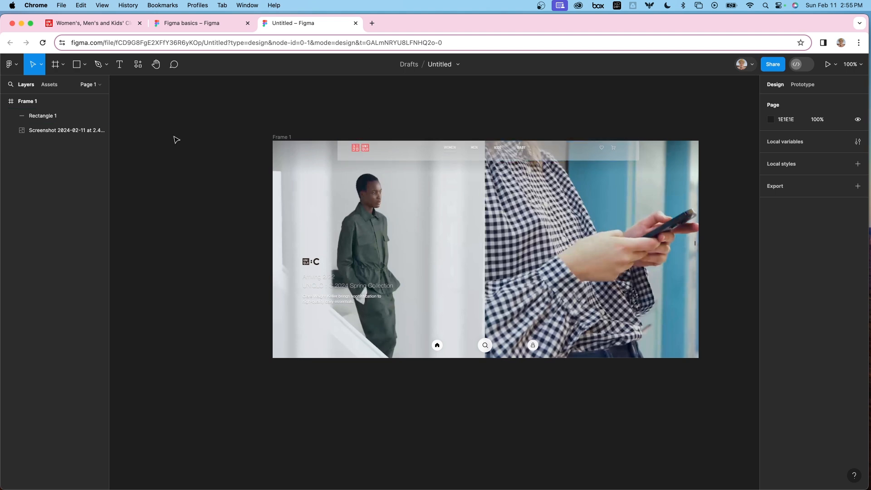
Draw a rectangle about 43 × 29 over the red Uniqlo logo and nudge it to X 172, Y 3
{"action": "left_click", "coordinate": [74, 66]}
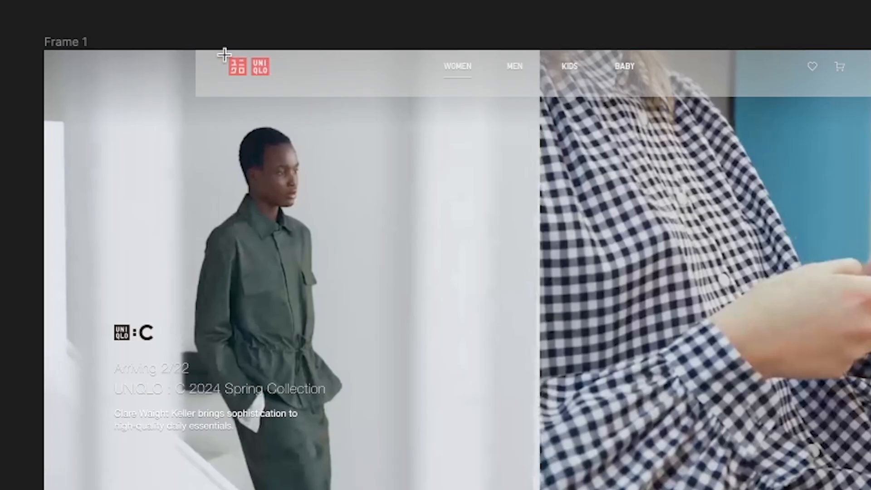
{"action": "left_click_drag", "start_coordinate": [224, 54], "coordinate": [250, 66]}
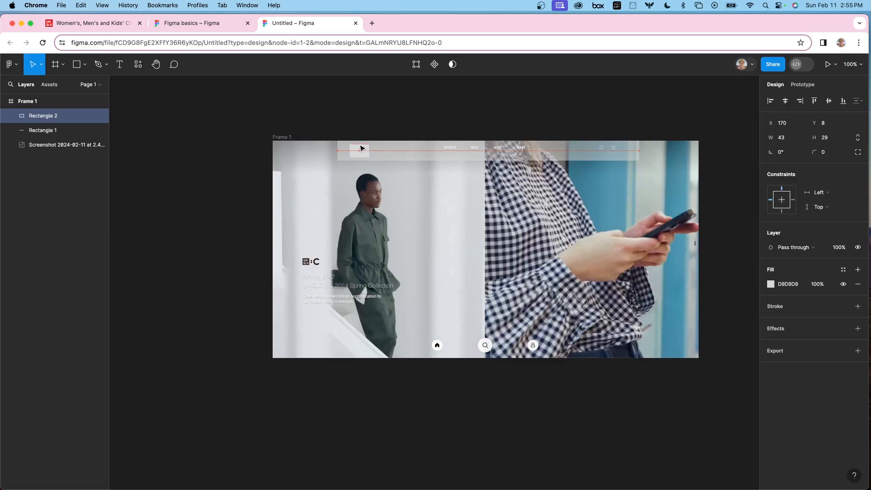
{"action": "left_click_drag", "start_coordinate": [361, 148], "coordinate": [359, 145]}
{"action": "key", "text": "Down"}
{"action": "key", "text": "Down"}
{"action": "key", "text": "Down"}
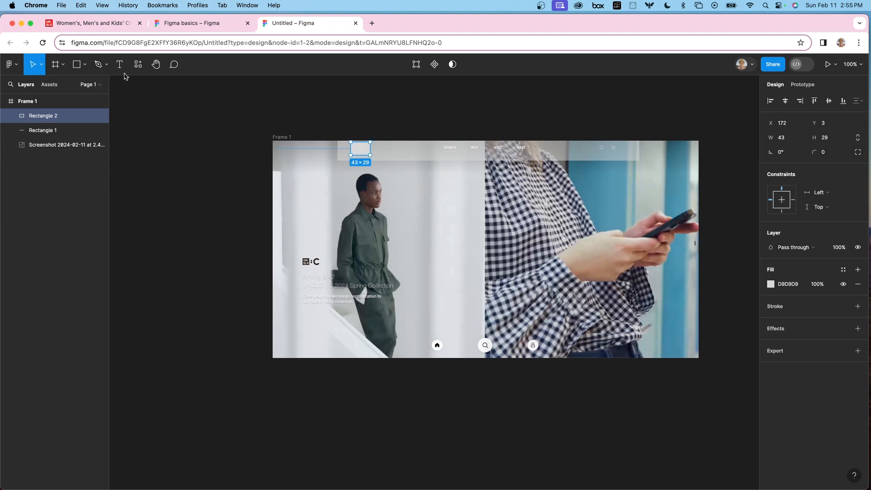
Draw a rectangle about 194 × 19 covering the WOMEN, MEN, KIDS and BABY links in the navigation bar
{"action": "left_click", "coordinate": [77, 64]}
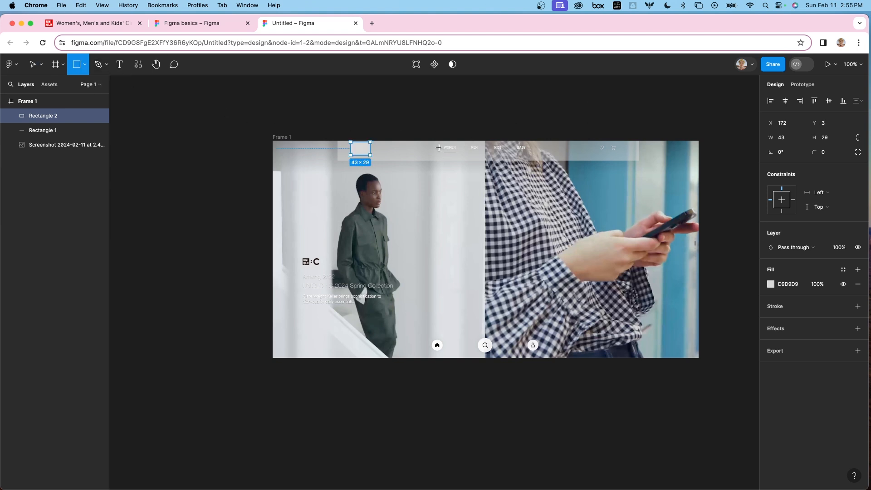
{"action": "left_click_drag", "start_coordinate": [440, 144], "coordinate": [529, 151]}
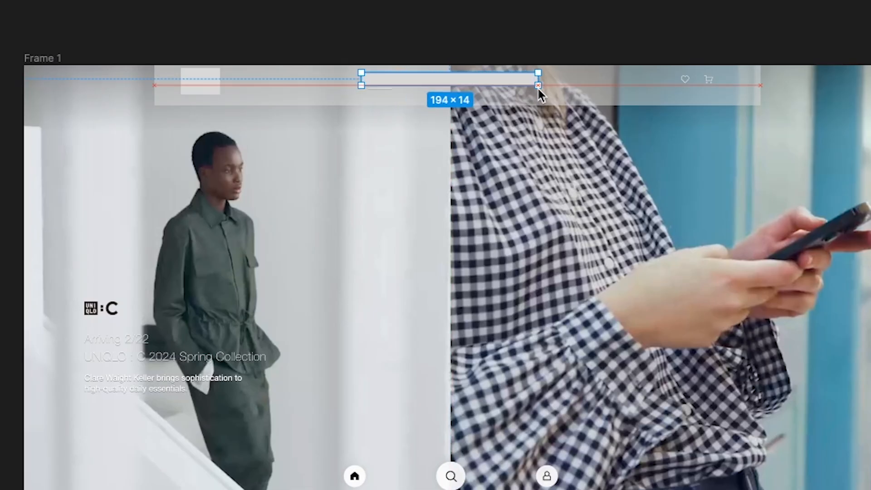
{"action": "mouse_move", "coordinate": [539, 90]}
{"action": "left_mouse_down"}
{"action": "mouse_move", "coordinate": [530, 93]}
{"action": "mouse_move", "coordinate": [542, 98]}
{"action": "left_mouse_up"}
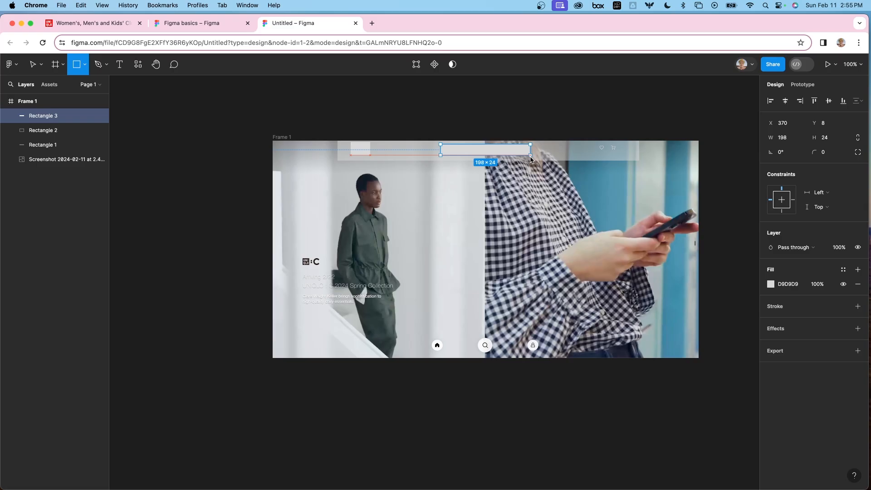
{"action": "left_click_drag", "start_coordinate": [530, 157], "coordinate": [528, 155]}
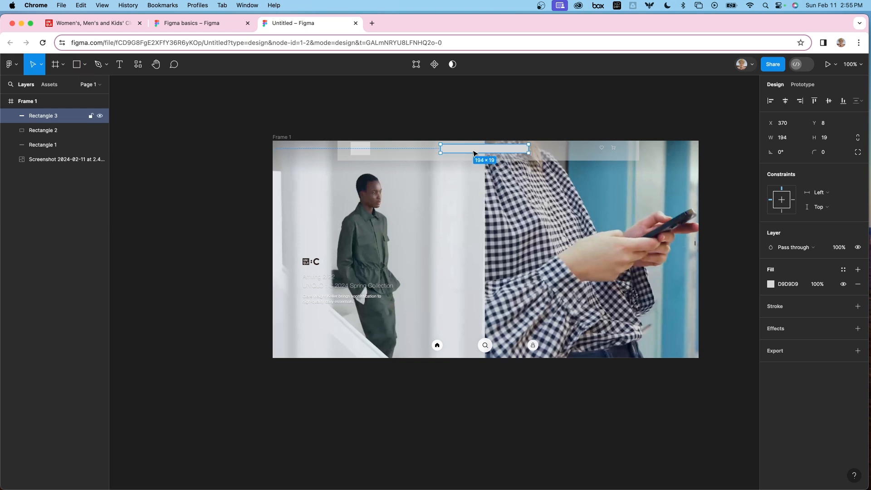
Duplicate the menu links rectangle along the navigation bar and narrow the copy to cover the heart and cart icons
{"action": "left_click_drag", "start_coordinate": [474, 153], "coordinate": [563, 152]}
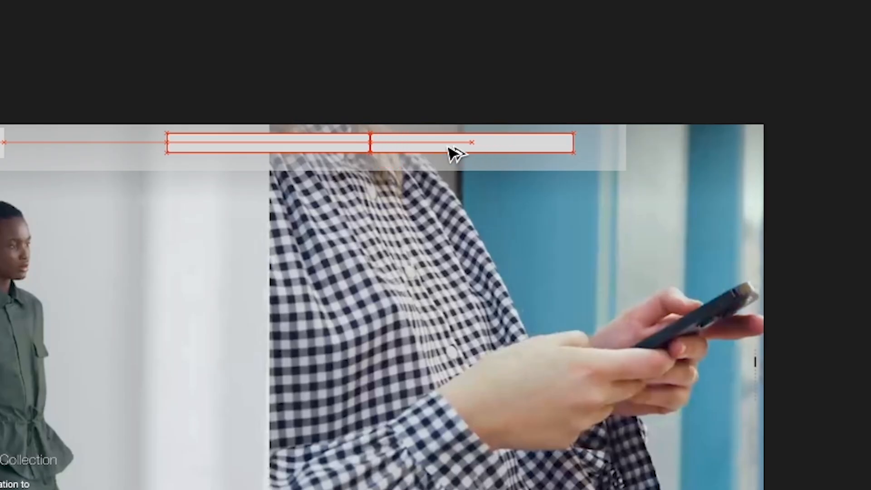
{"action": "left_click_drag", "start_coordinate": [449, 147], "coordinate": [466, 147]}
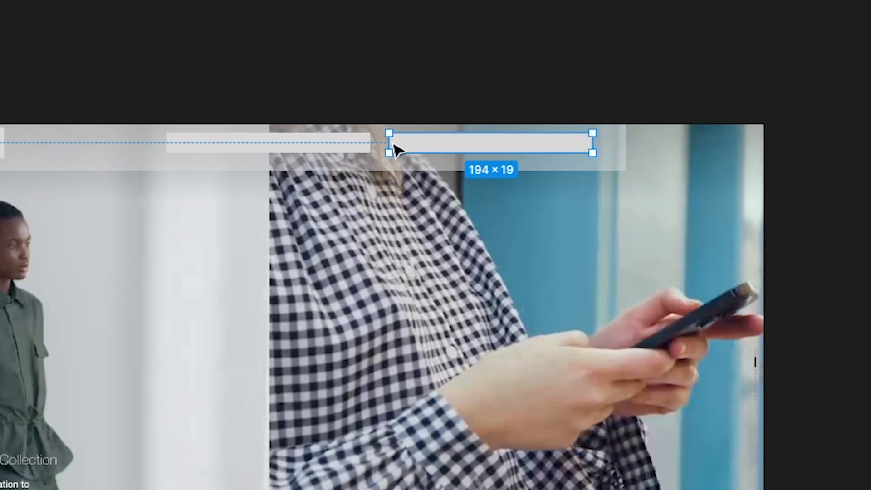
{"action": "left_click_drag", "start_coordinate": [384, 137], "coordinate": [513, 142]}
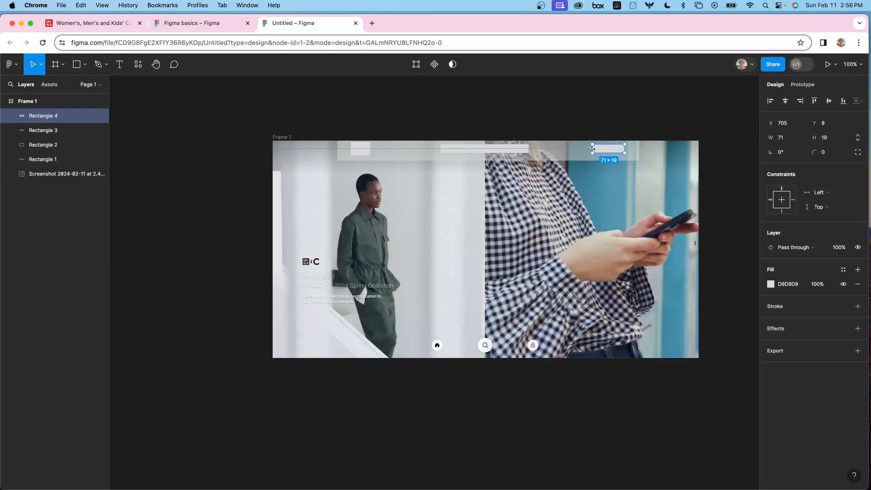
{"action": "left_click_drag", "start_coordinate": [590, 149], "coordinate": [620, 149]}
{"action": "key", "text": "alt"}
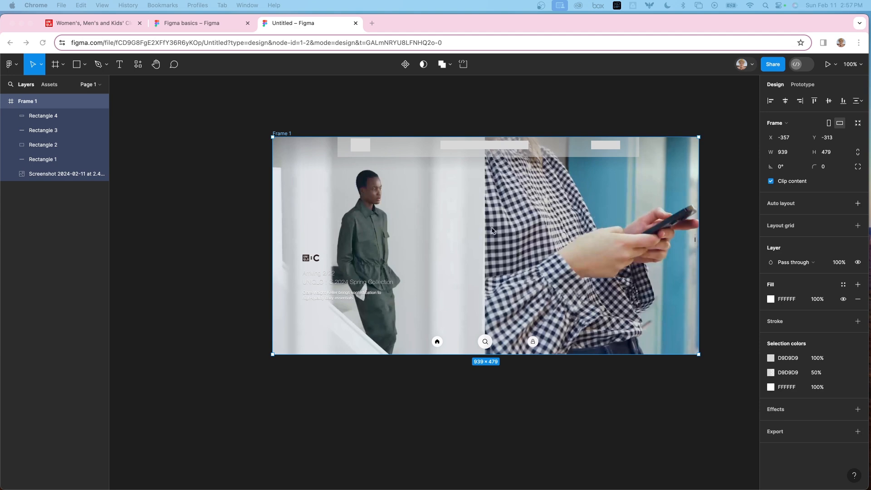
{"action": "scroll", "coordinate": [491, 229], "scroll_direction": "up", "scroll_amount": 1}
{"action": "scroll", "coordinate": [491, 229], "scroll_direction": "up", "scroll_amount": 3}
{"action": "scroll", "coordinate": [491, 229], "scroll_direction": "down", "scroll_amount": 5}
{"action": "scroll", "coordinate": [491, 229], "scroll_direction": "up", "scroll_amount": 5}
{"action": "scroll", "coordinate": [491, 229], "scroll_direction": "down", "scroll_amount": 4}
{"action": "scroll", "coordinate": [491, 229], "scroll_direction": "up", "scroll_amount": 4}
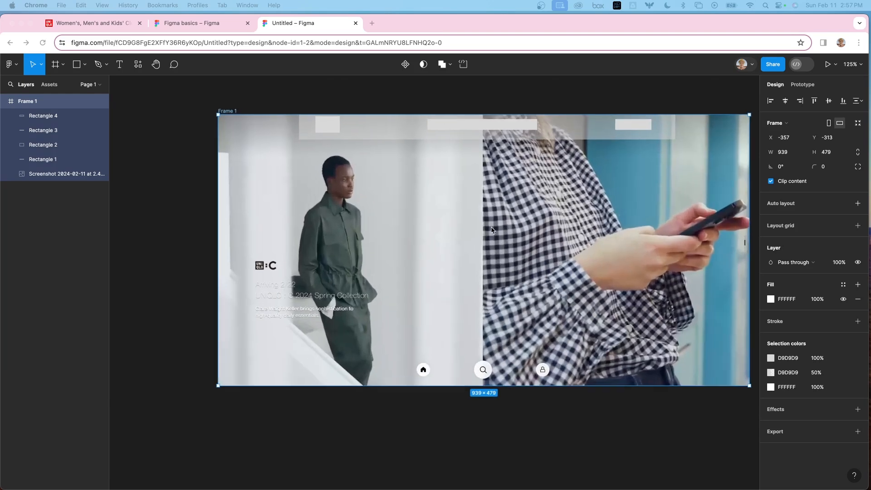
{"action": "scroll", "coordinate": [499, 231], "scroll_direction": "right", "scroll_amount": 3}
{"action": "scroll", "coordinate": [522, 235], "scroll_direction": "left", "scroll_amount": 3}
{"action": "left_click_drag", "start_coordinate": [522, 236], "coordinate": [404, 266]}
{"action": "scroll", "coordinate": [395, 223], "scroll_direction": "left", "scroll_amount": 2}
{"action": "scroll", "coordinate": [394, 223], "scroll_direction": "down", "scroll_amount": 1}
{"action": "scroll", "coordinate": [395, 223], "scroll_direction": "right", "scroll_amount": 1}
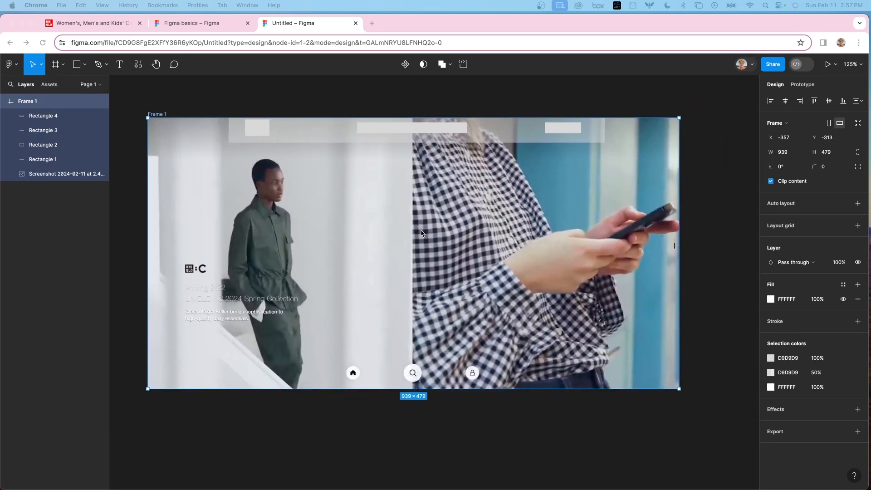
{"action": "scroll", "coordinate": [392, 219], "scroll_direction": "up", "scroll_amount": 1}
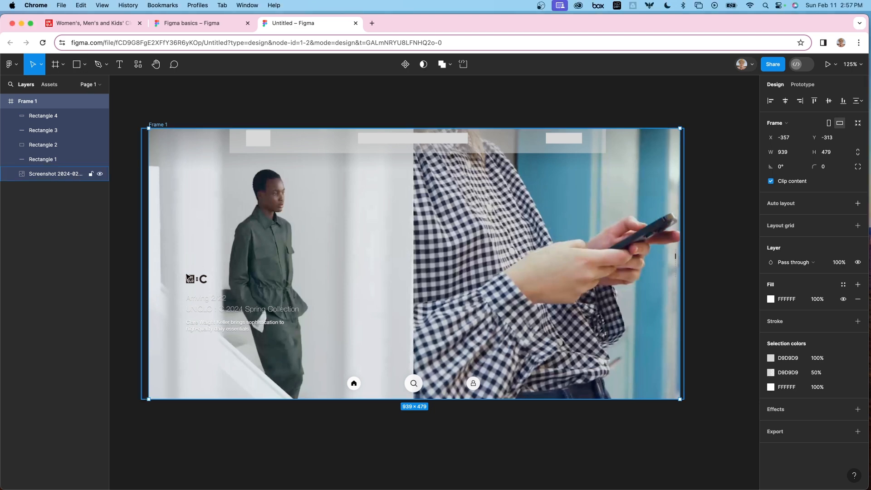
Draw a small rectangle over the UNIQLO : C logo and a second one about 211 × 74 over the text block below it
{"action": "left_click", "coordinate": [77, 64]}
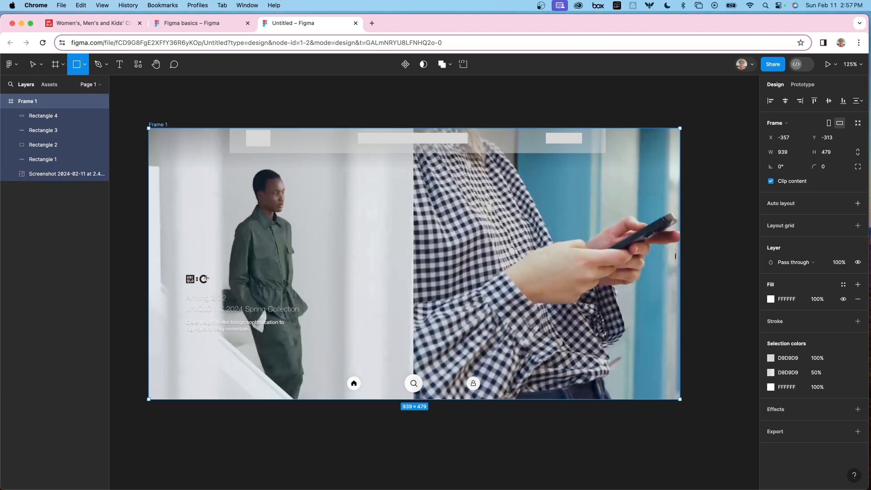
{"action": "left_click_drag", "start_coordinate": [182, 272], "coordinate": [202, 334]}
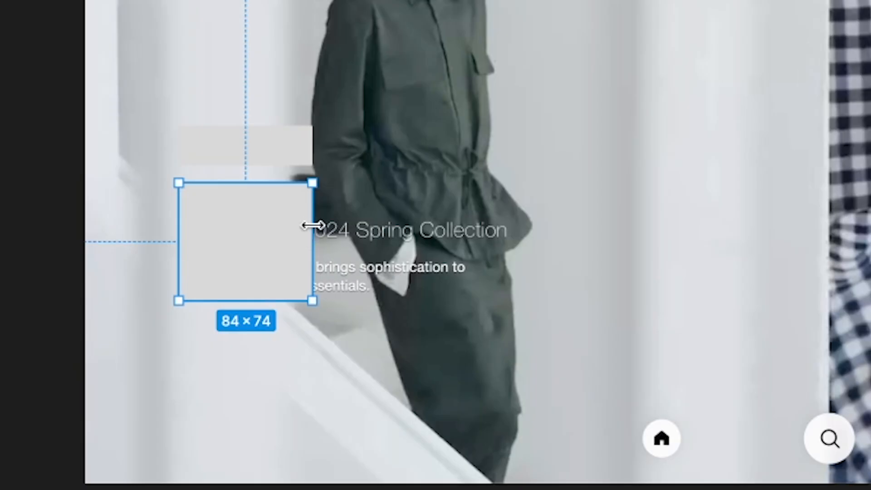
{"action": "left_click_drag", "start_coordinate": [314, 224], "coordinate": [514, 231]}
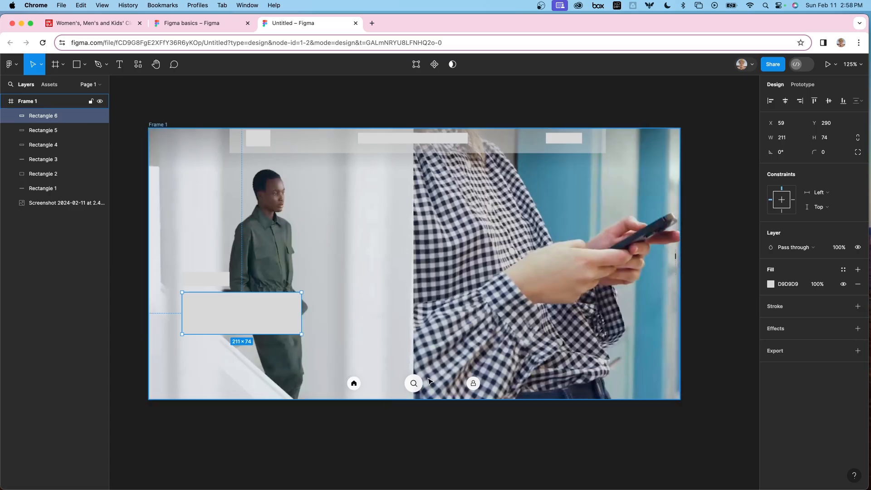
Draw circles over the home, search and lock buttons near the frame's lower edge, making the middle one about 36 × 36
{"action": "left_click", "coordinate": [84, 64]}
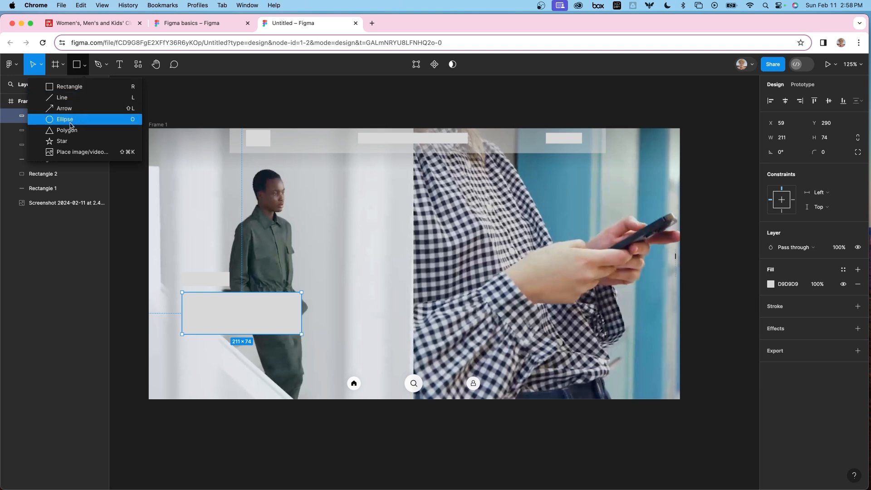
{"action": "left_click", "coordinate": [69, 121]}
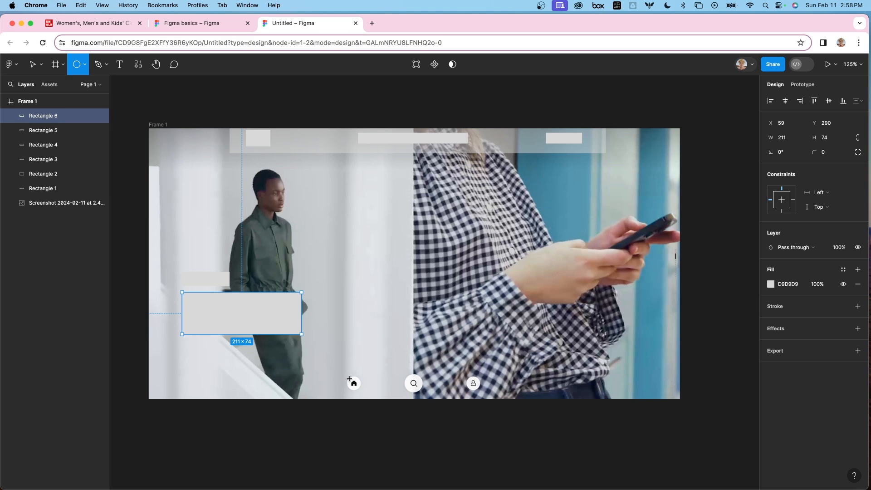
{"action": "left_click_drag", "start_coordinate": [351, 376], "coordinate": [415, 389]}
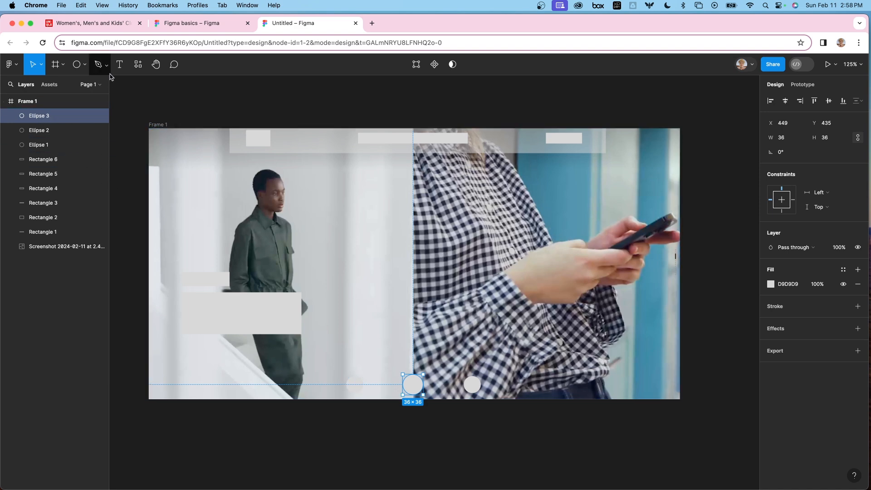
Draw a thin vertical rectangle over the page indicator near the frame's right edge
{"action": "left_click", "coordinate": [85, 66]}
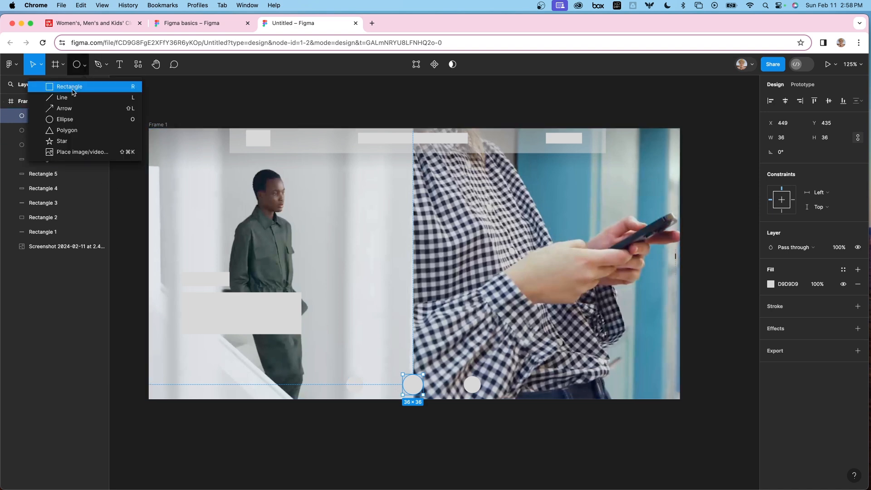
{"action": "left_click", "coordinate": [70, 86]}
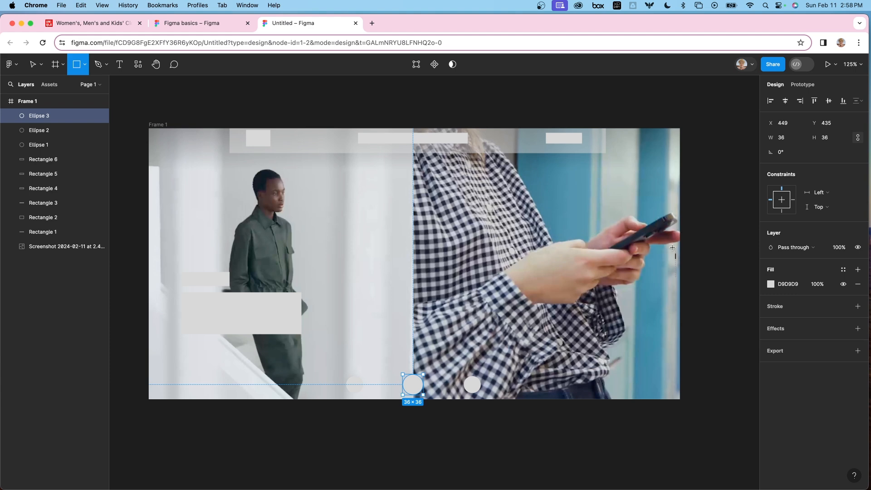
{"action": "left_click_drag", "start_coordinate": [673, 249], "coordinate": [675, 293]}
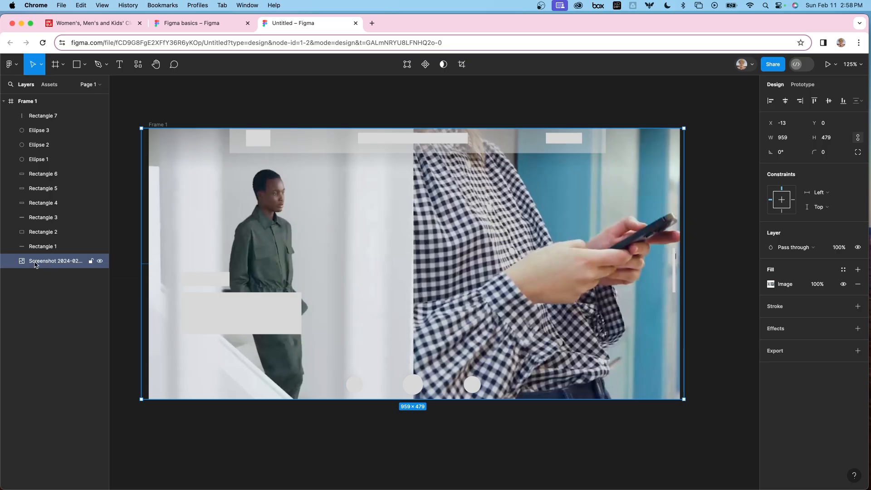
Delete the Uniqlo screenshot from the frame, briefly restoring it to compare it with the grey shapes
{"action": "key", "text": "Delete"}
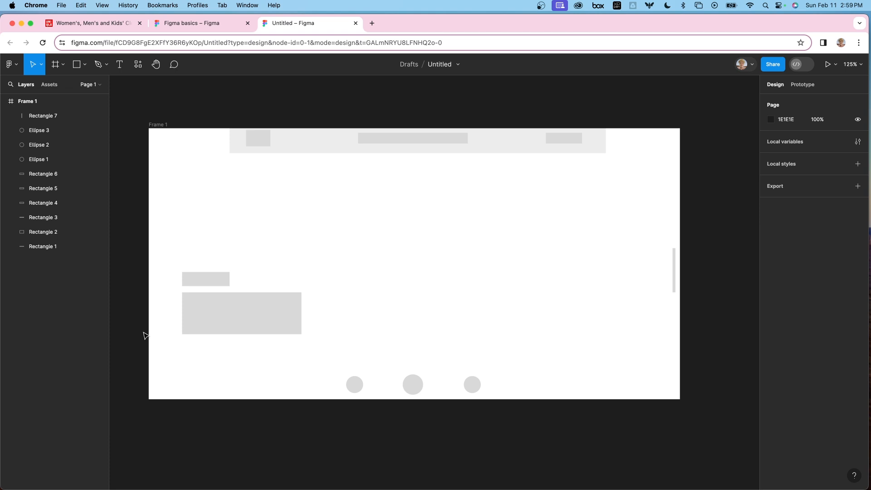
{"action": "key", "text": "super+v"}
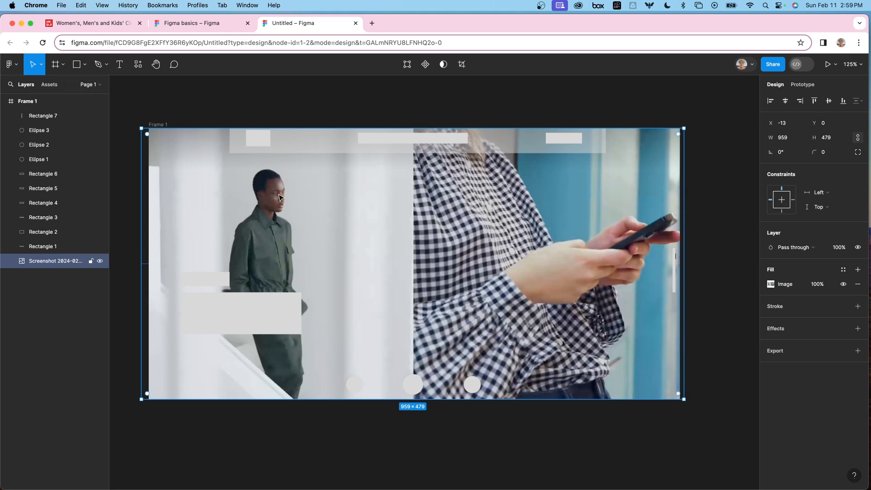
{"action": "key", "text": "Delete"}
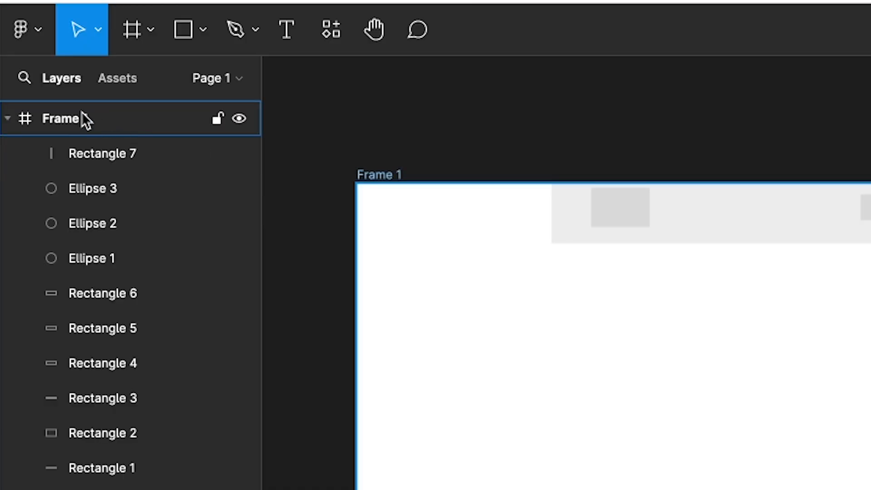
Add a 1x PNG export setting to the whole frame
{"action": "left_click", "coordinate": [59, 119]}
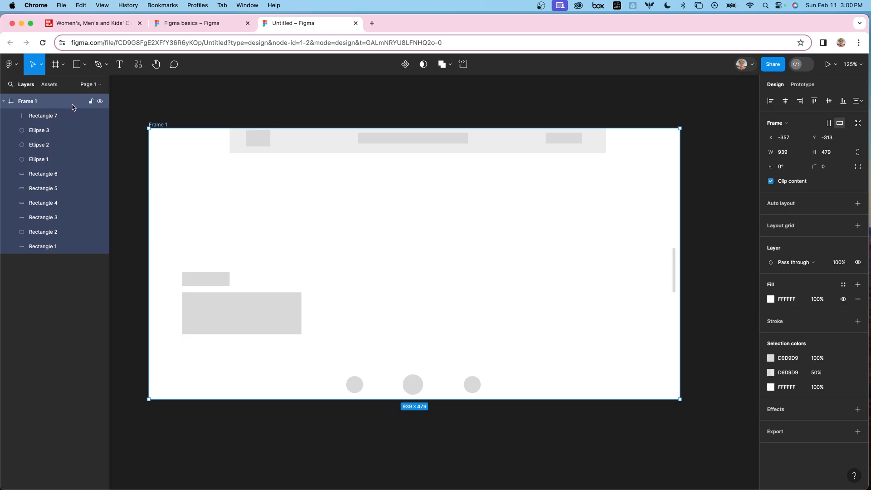
{"action": "left_click", "coordinate": [858, 436]}
{"action": "scroll", "coordinate": [843, 438], "scroll_direction": "down", "scroll_amount": 2}
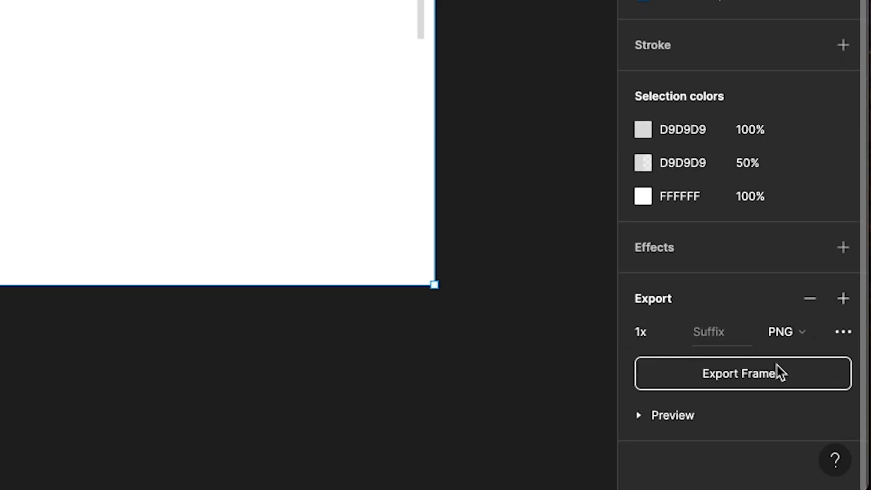
Check the available export formats, keep PNG at 1x, and export the wireframe frame
{"action": "left_click", "coordinate": [803, 331]}
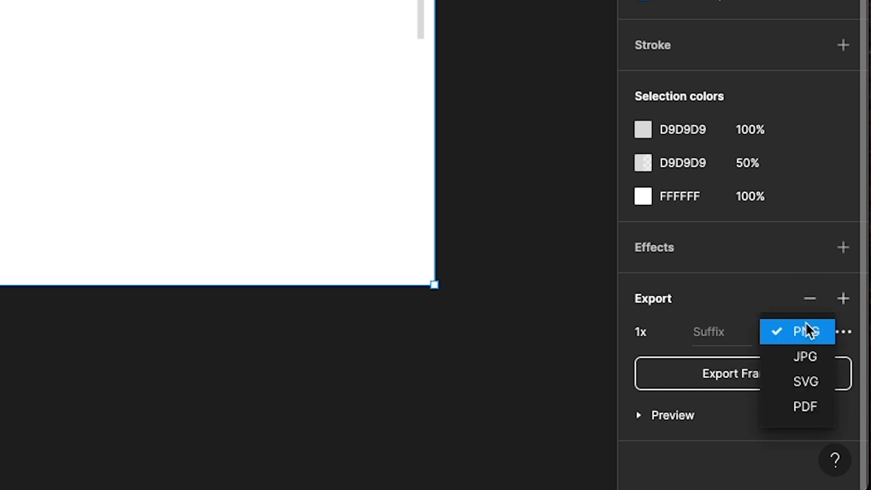
{"action": "left_click", "coordinate": [731, 302]}
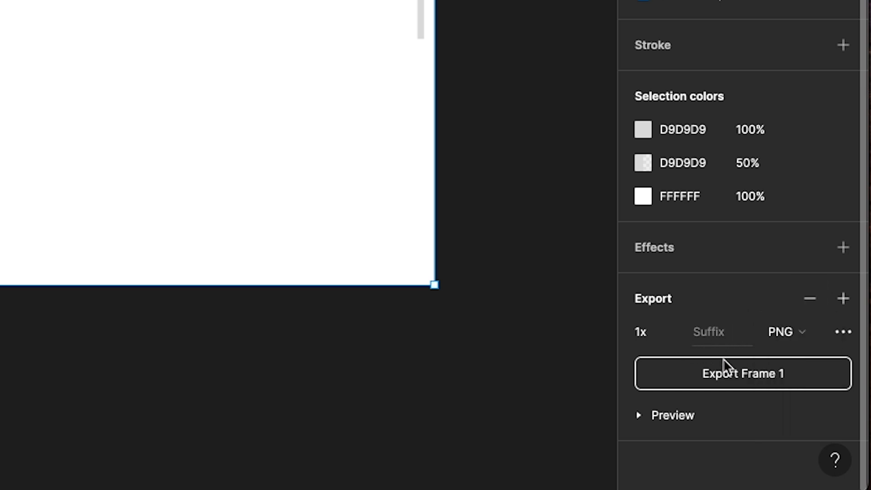
{"action": "left_click", "coordinate": [758, 374]}
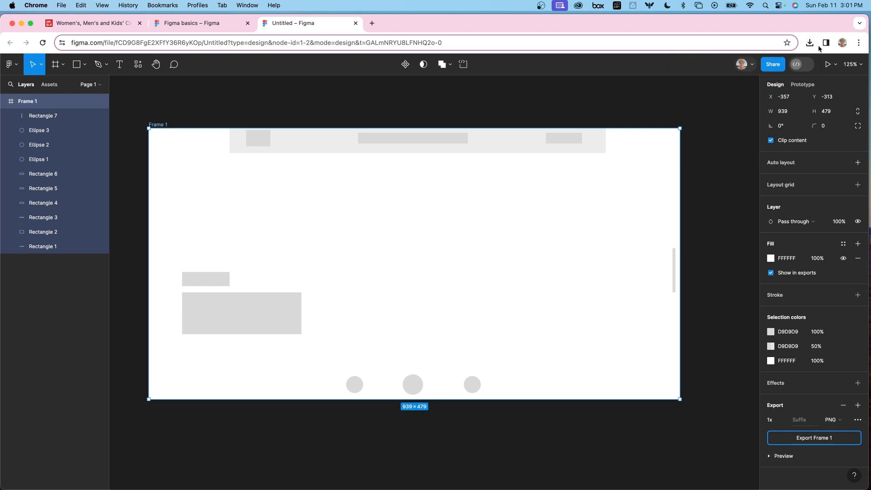
Find the downloaded Frame 1.png in the recent downloads and open it in Preview to inspect the exported wireframe
{"action": "left_click", "coordinate": [810, 43]}
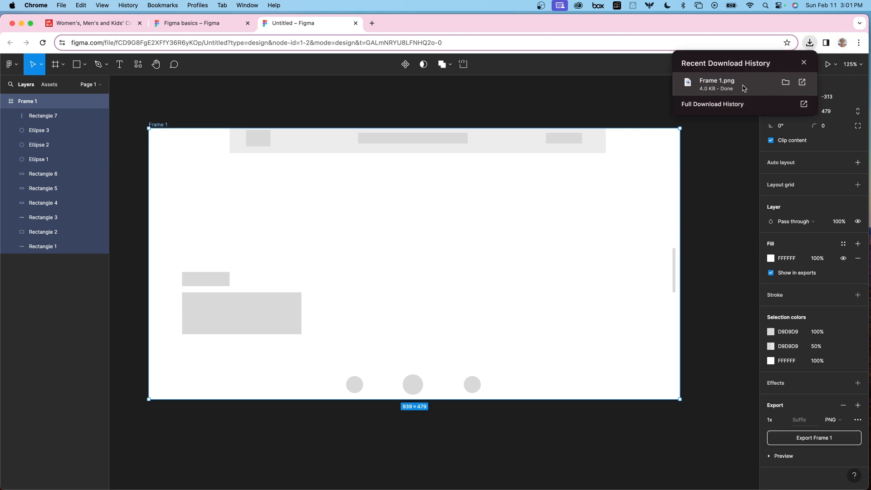
{"action": "left_click", "coordinate": [785, 83]}
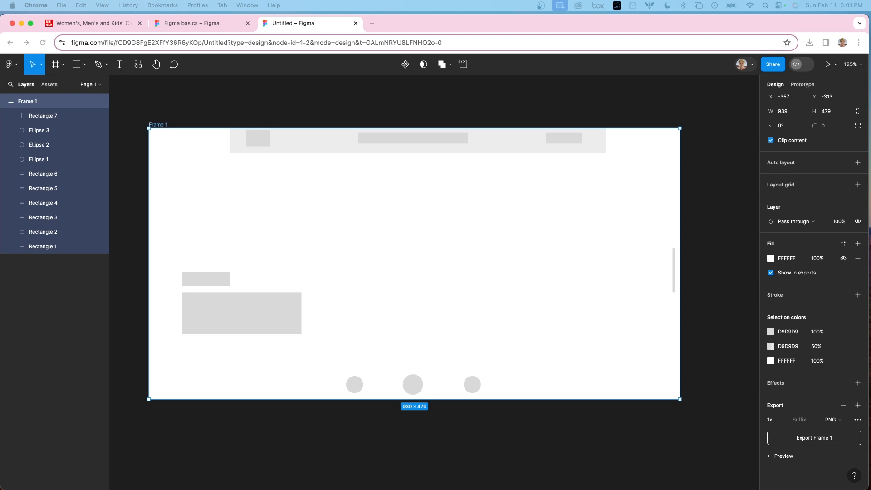
{"action": "left_click_drag", "start_coordinate": [43, 34], "coordinate": [426, 104]}
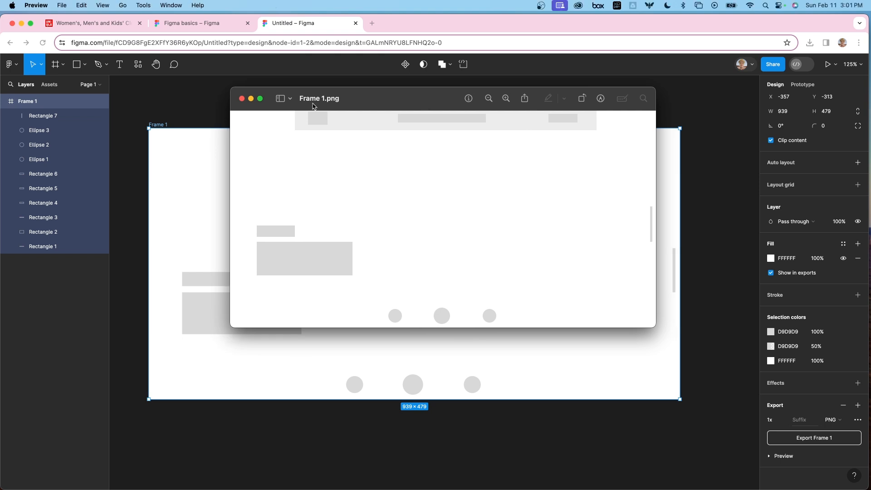